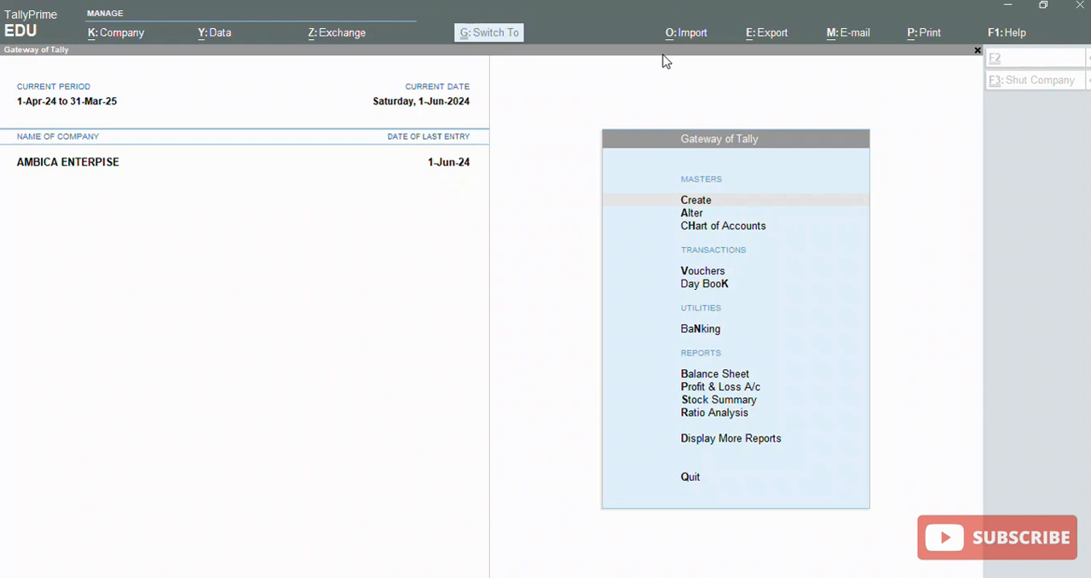
Open the creation form for a new ledger in the accounting masters
mouse_move(1081, 173)
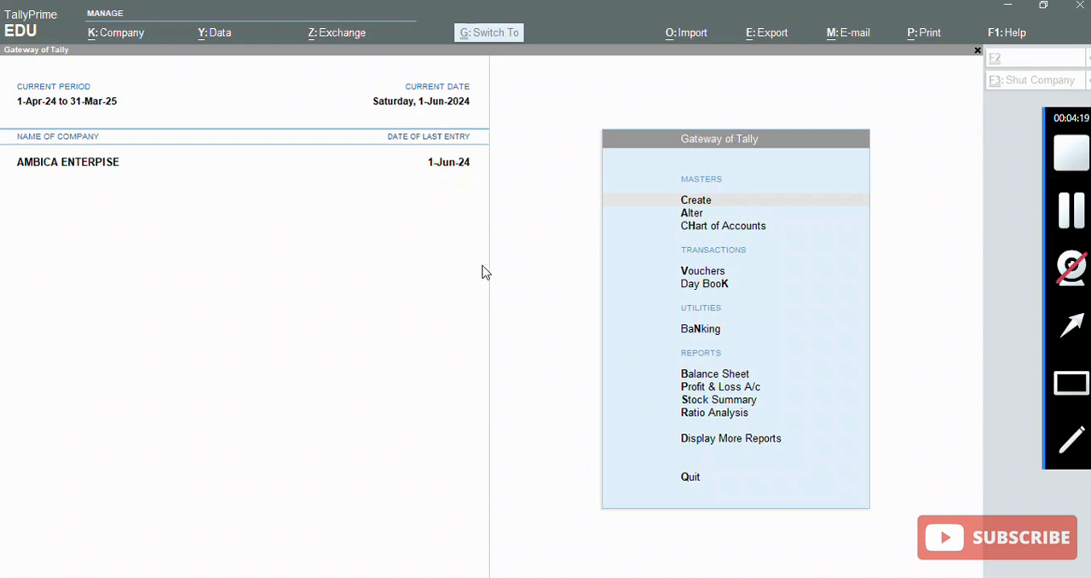
left_click(520, 295)
key("Down")
key("Up")
left_click(520, 295)
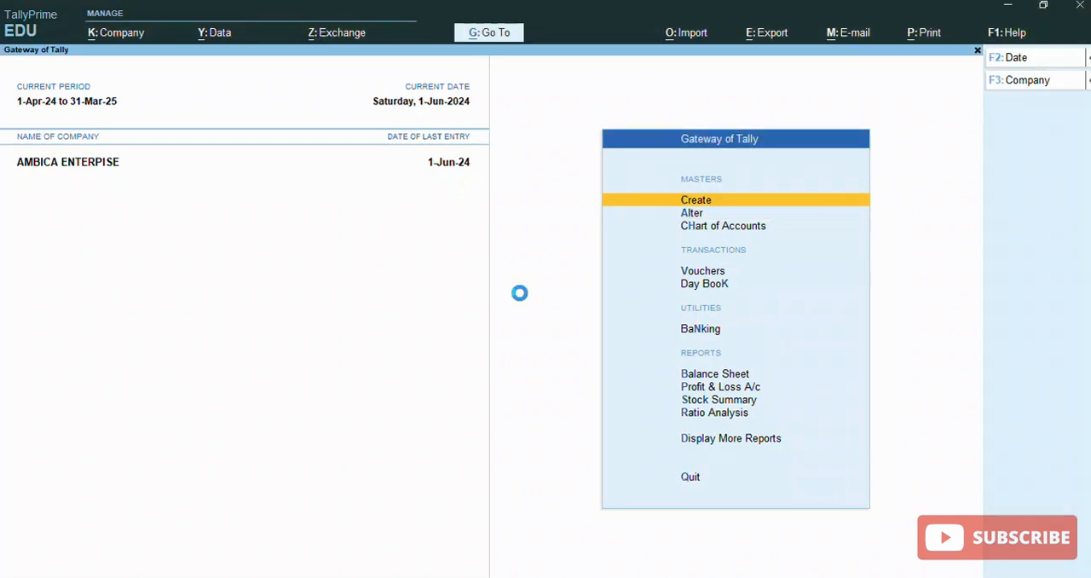
key("Return")
key("Down")
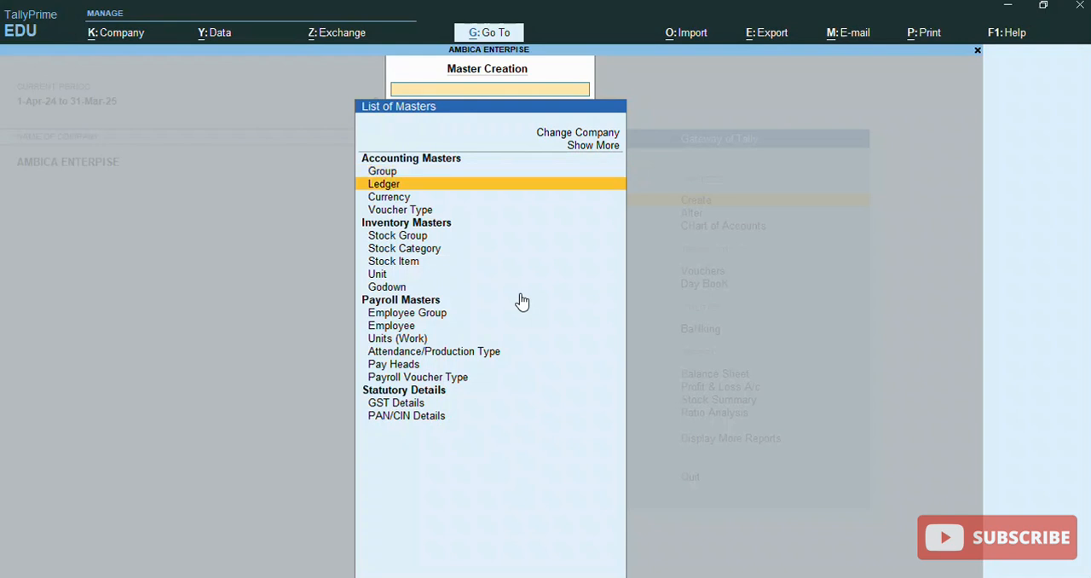
key("Return")
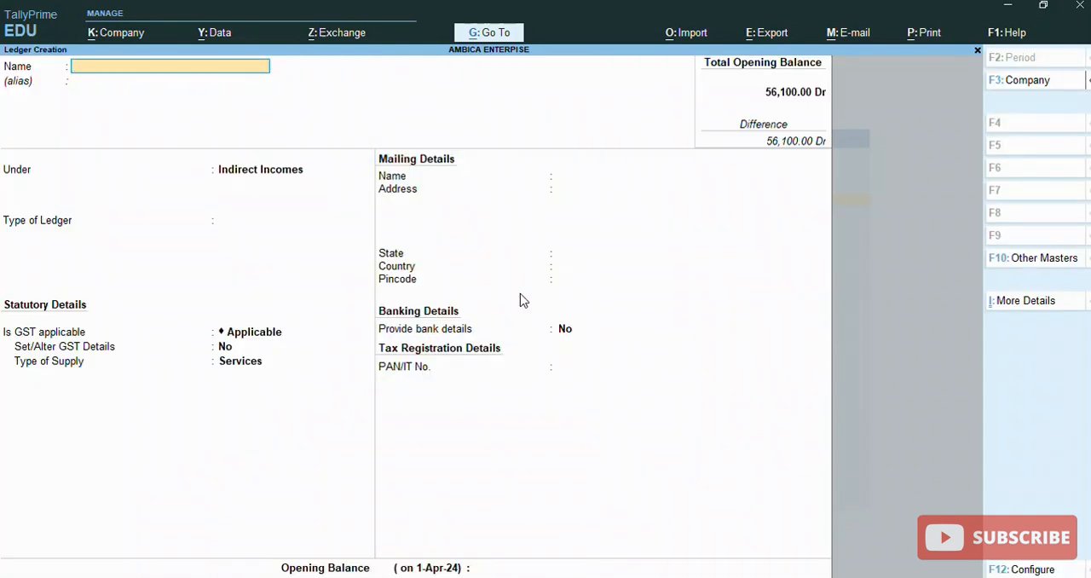
Name the new ledger "Discount Reviced" and leave its alias empty
type("Discount")
key("BackSpace")
key("BackSpace")
key("BackSpace")
type("ount Reviced")
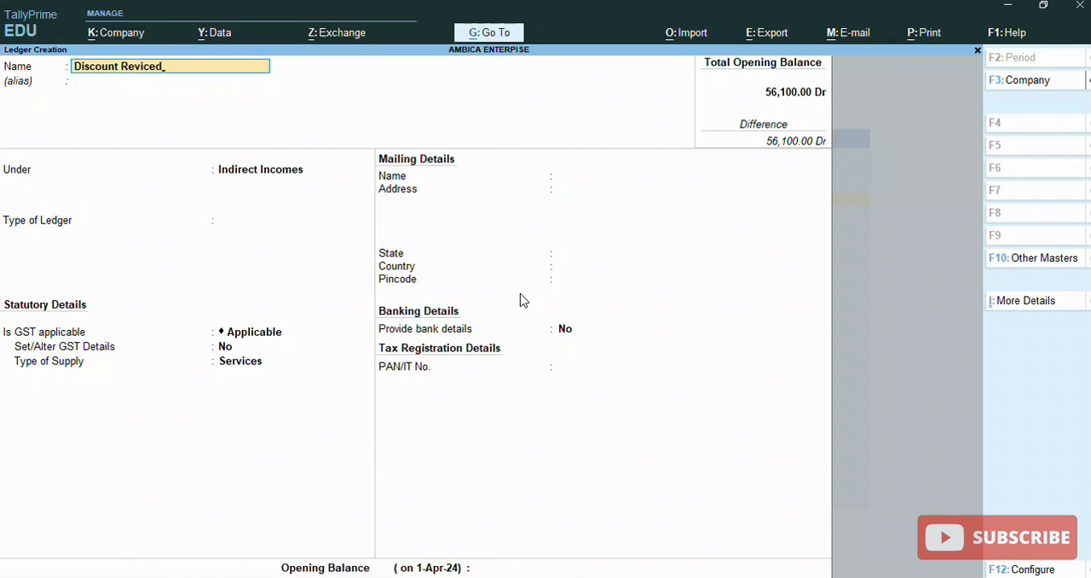
key("Return")
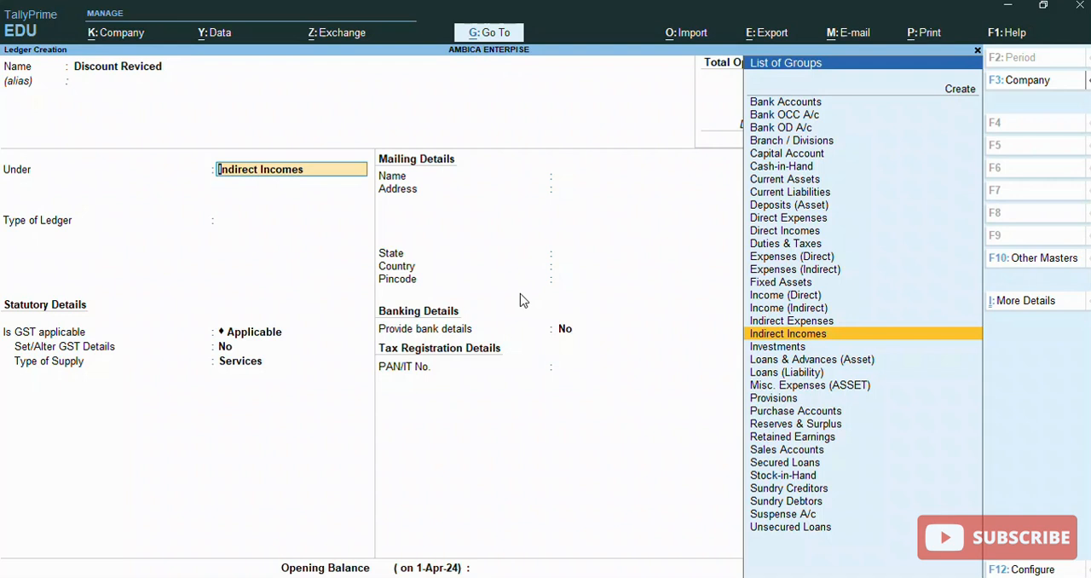
Place the ledger under Indirect Incomes with ledger type Not Applicable and type of supply Goods, and save it without an opening balance
key("Return")
key("Return")
key("Return")
key("Return")
key("Up")
key("Return")
key("Return")
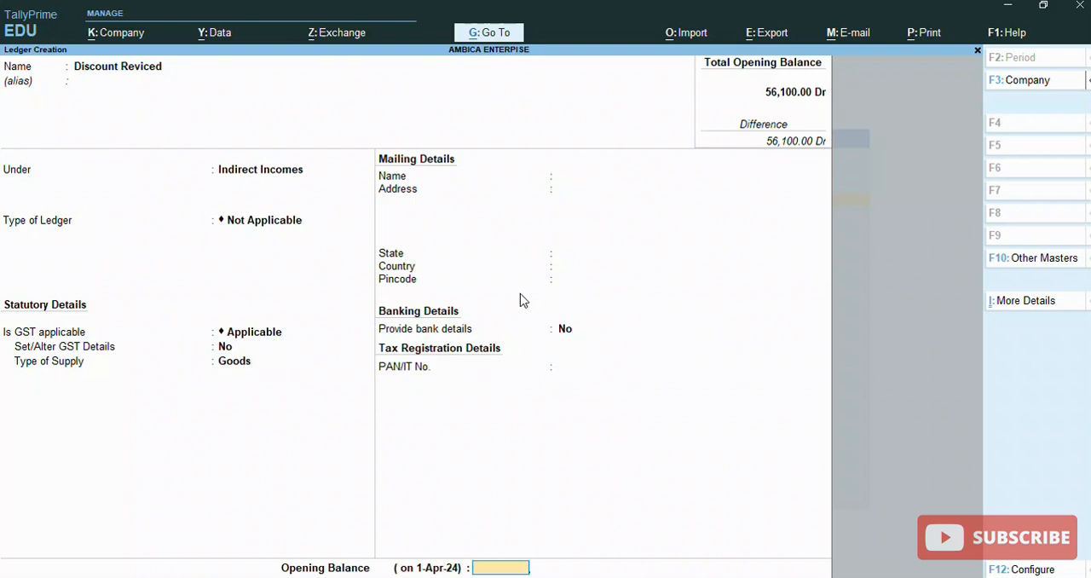
key("Return")
key("Return")
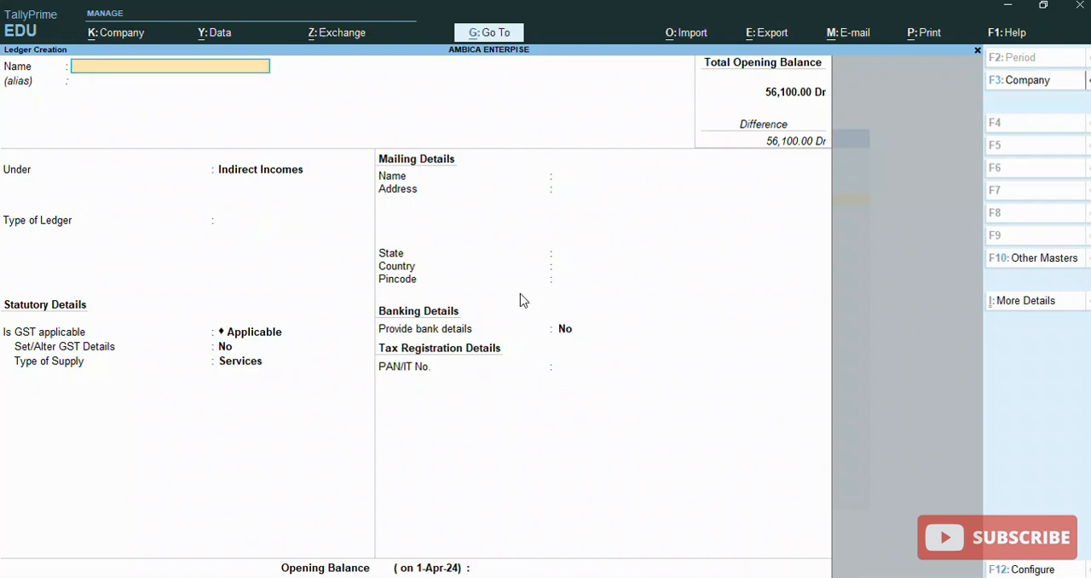
Name the second new ledger "Discount Allowed" and leave its alias empty
type("Discount Allowed")
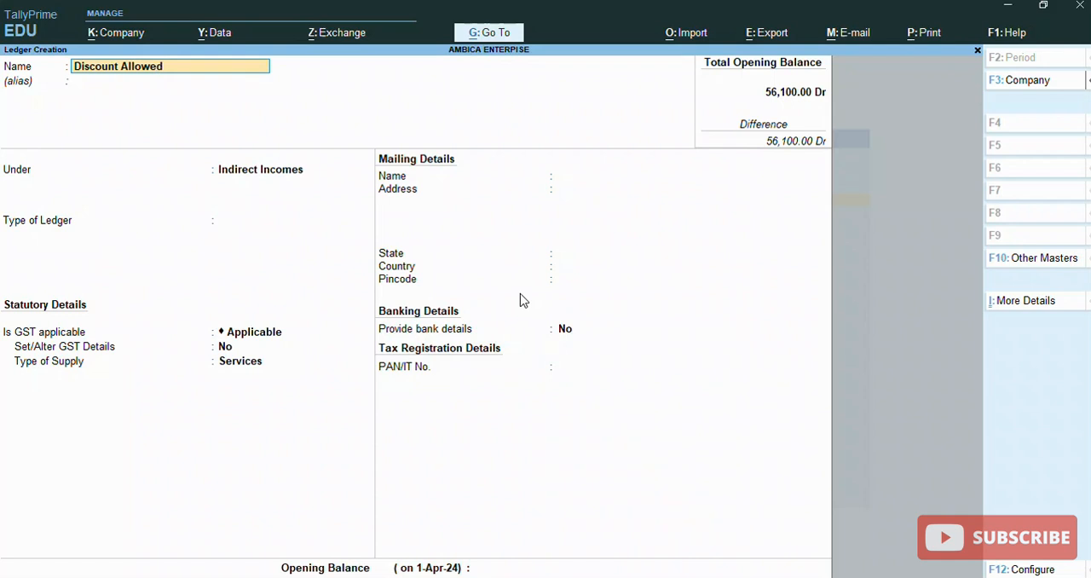
key("Return")
key("Return")
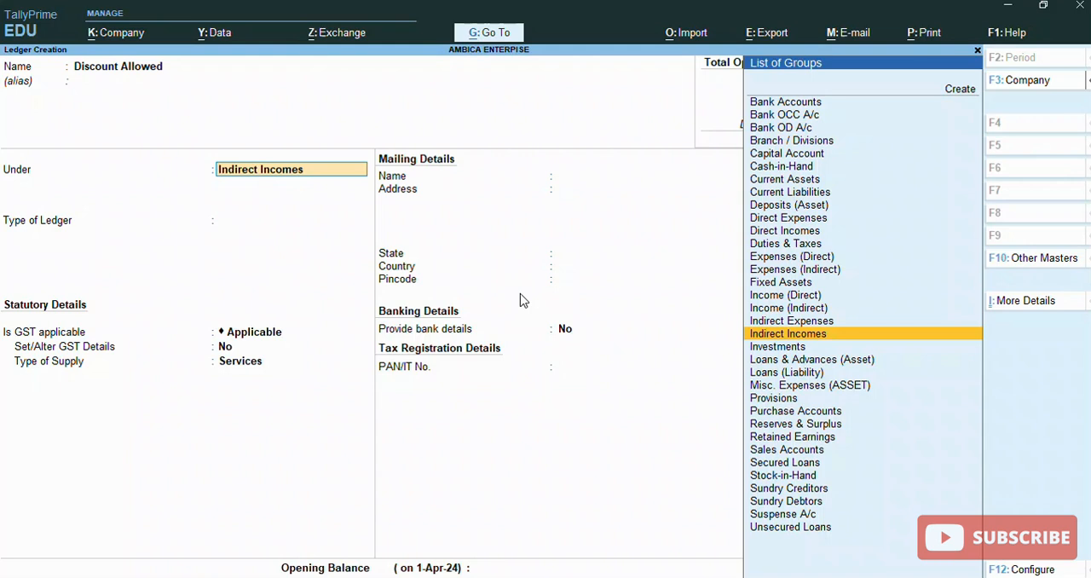
Assign the Discount Allowed ledger to the Indirect Expenses group with ledger type Not Applicable
type("In")
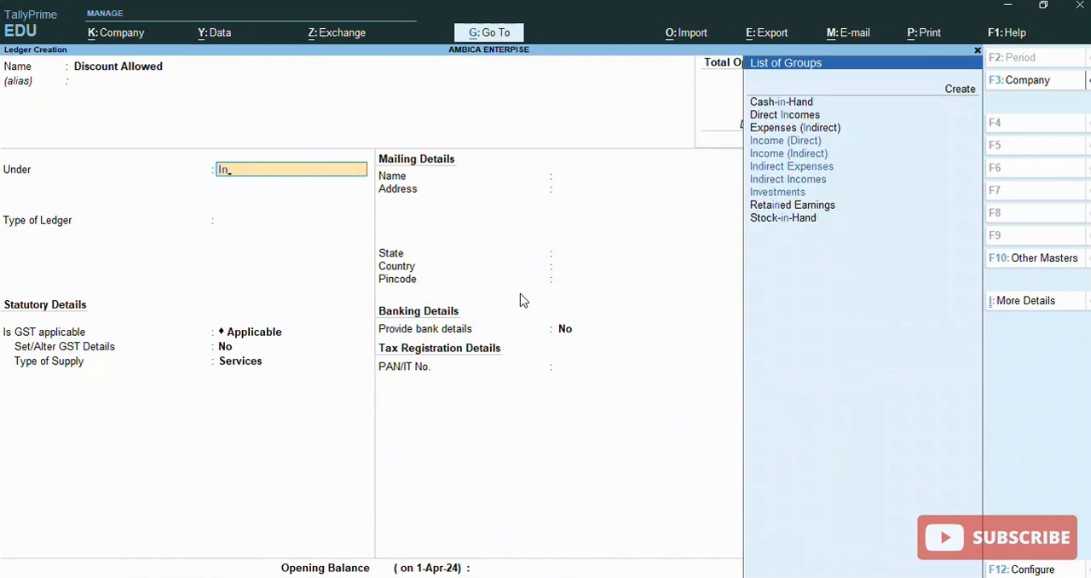
key("Down")
key("Up")
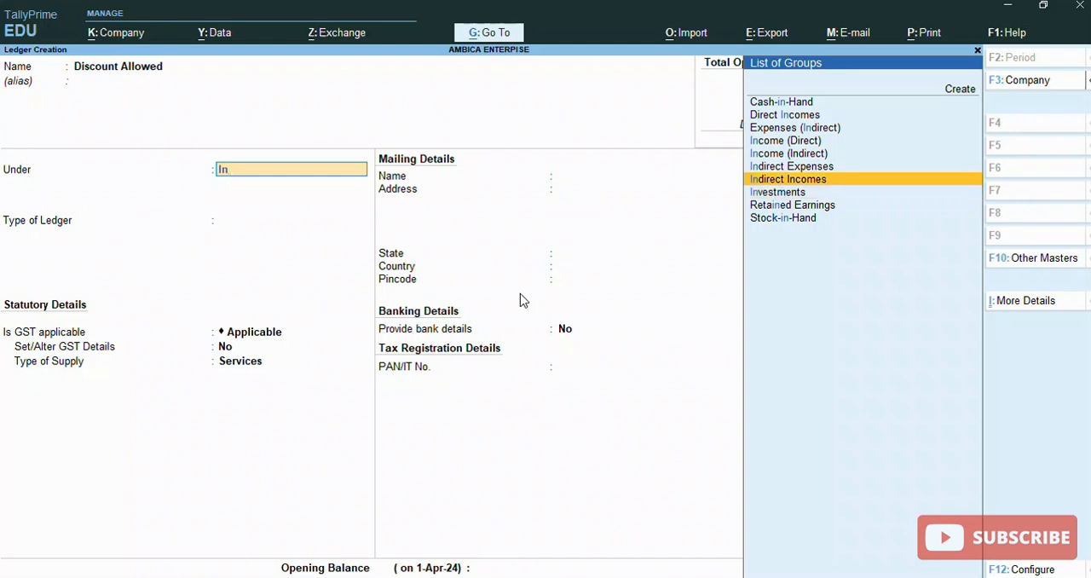
key("Up")
key("Return")
Keep GST Applicable, set the type of supply to Goods, and save the Discount Allowed ledger without an opening balance
key("Return")
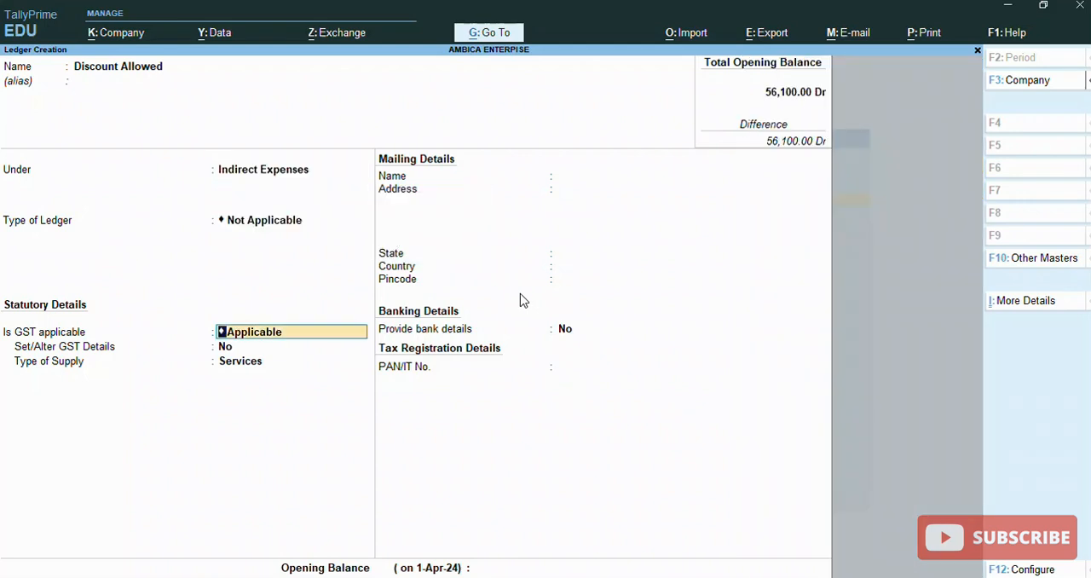
key("Return")
key("Return")
key("Up")
key("Return")
key("Return")
key("Return")
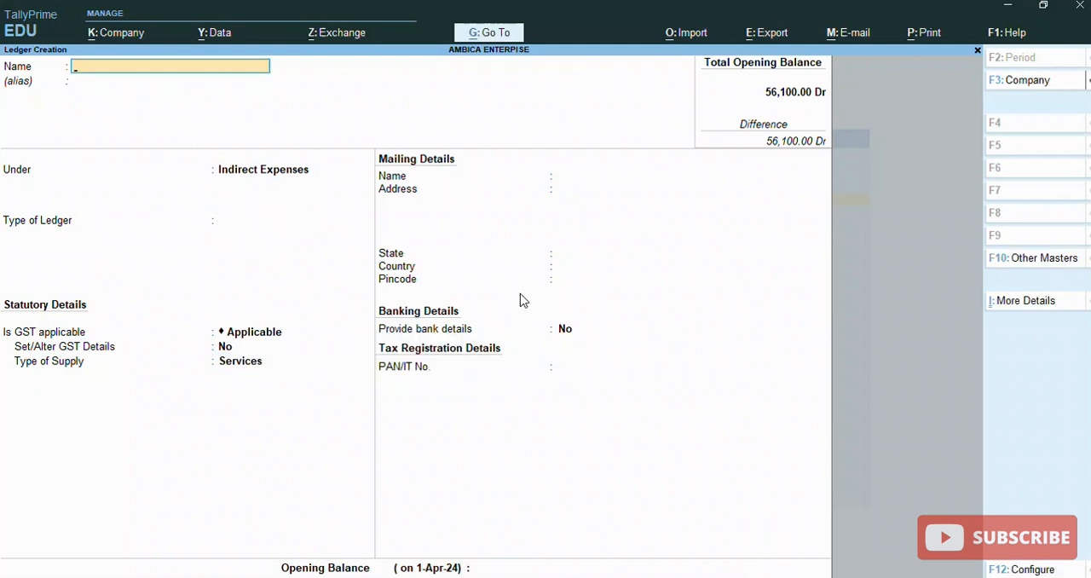
Leave ledger creation and open a new purchase voucher for entry
key("Escape")
key("Return")
key("Escape")
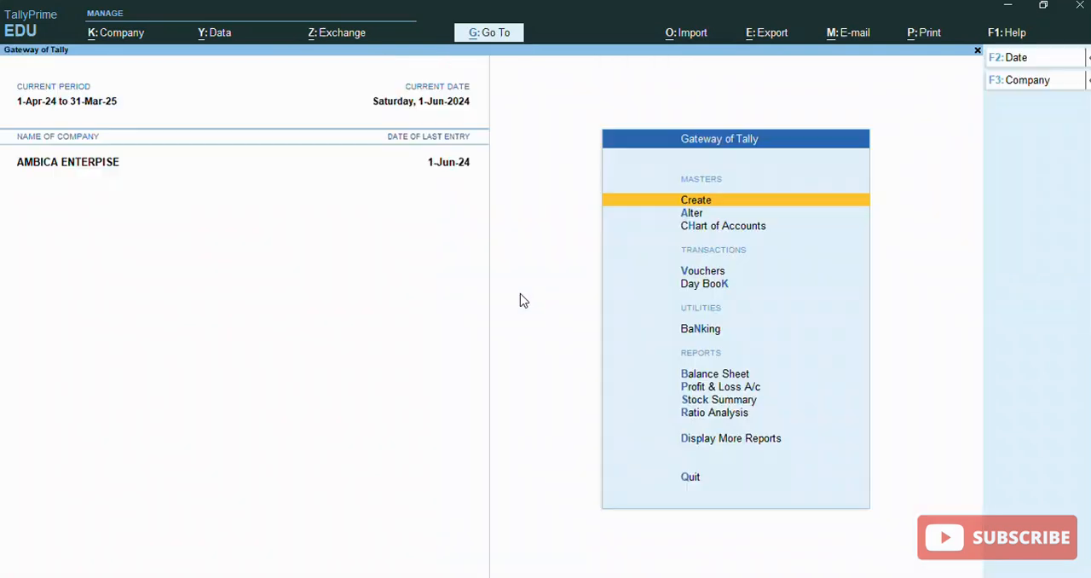
key("Down")
key("Down")
key("Down")
key("Return")
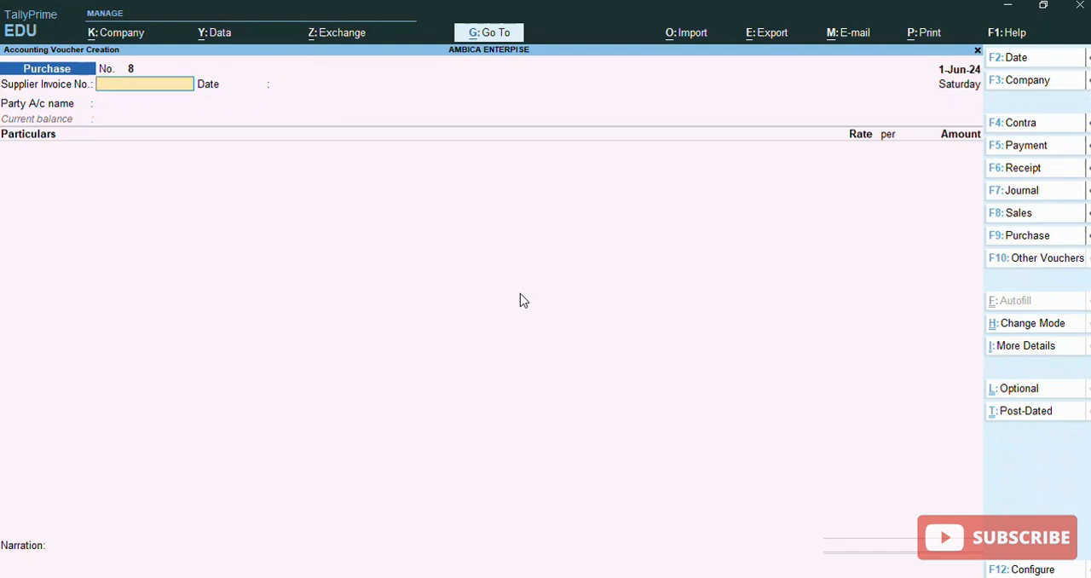
Switch the purchase voucher to As Voucher mode and go to its credit ledger entry
left_click(1030, 334)
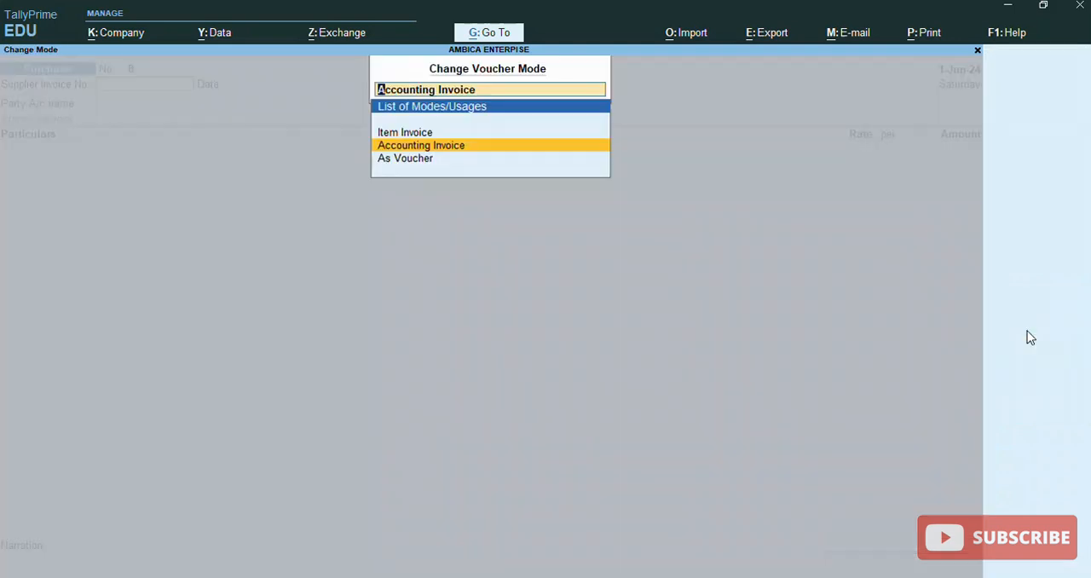
key("Down")
key("Return")
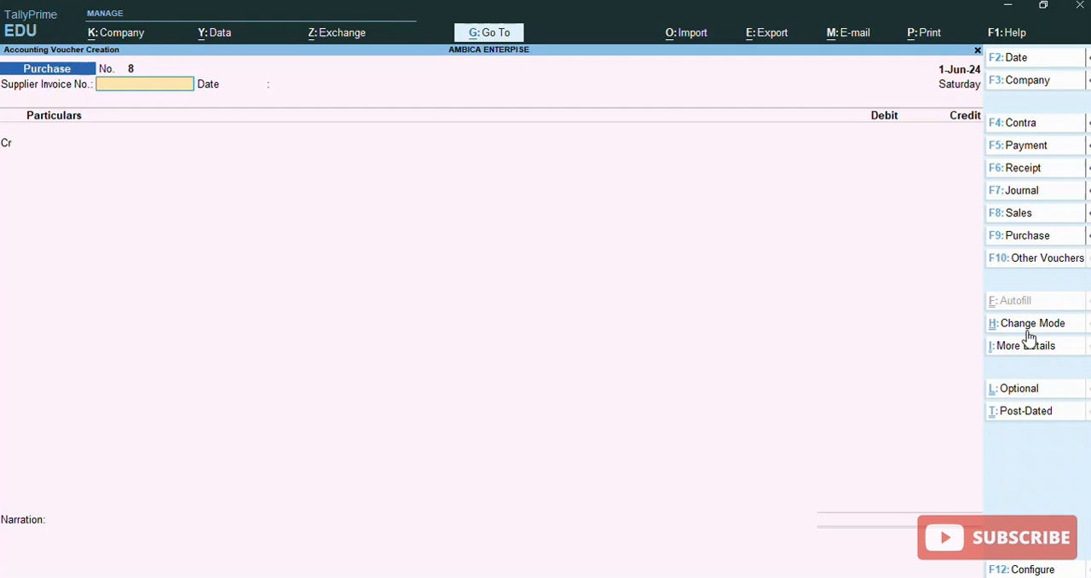
mouse_move(1066, 383)
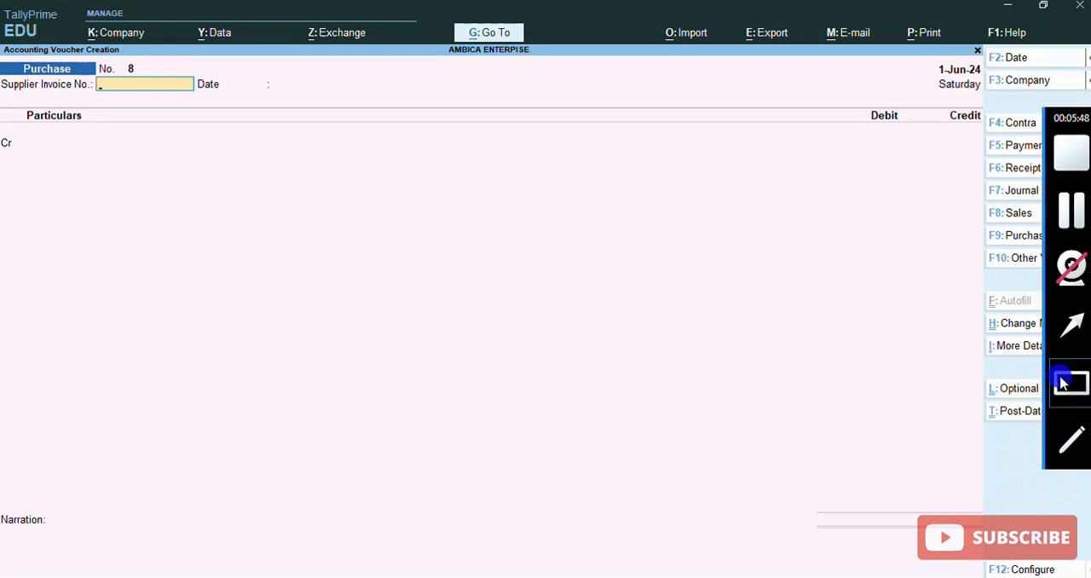
left_click(5, 152)
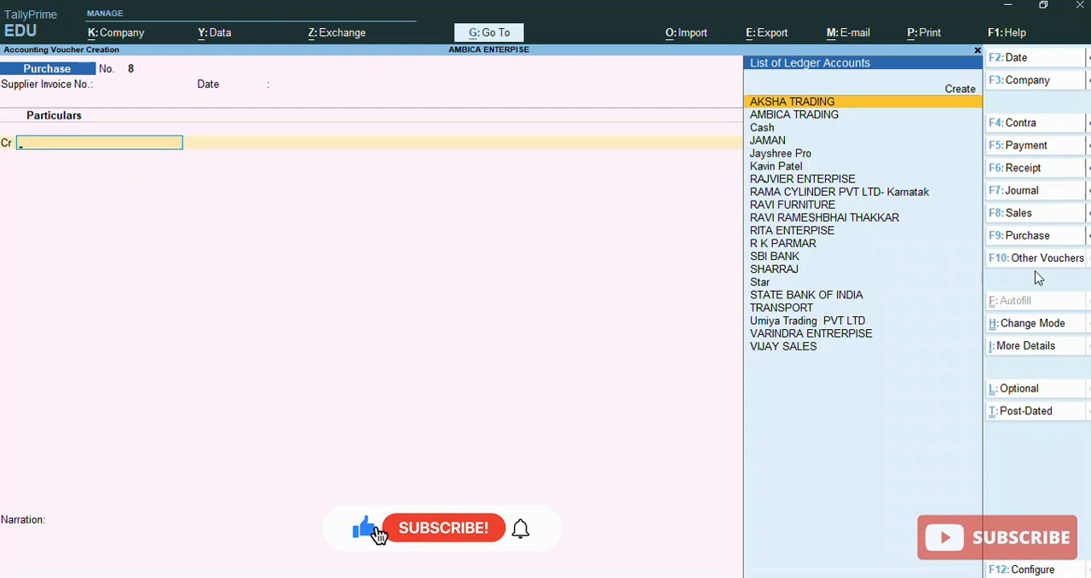
Return the purchase voucher to Accounting Invoice mode
left_click(1042, 325)
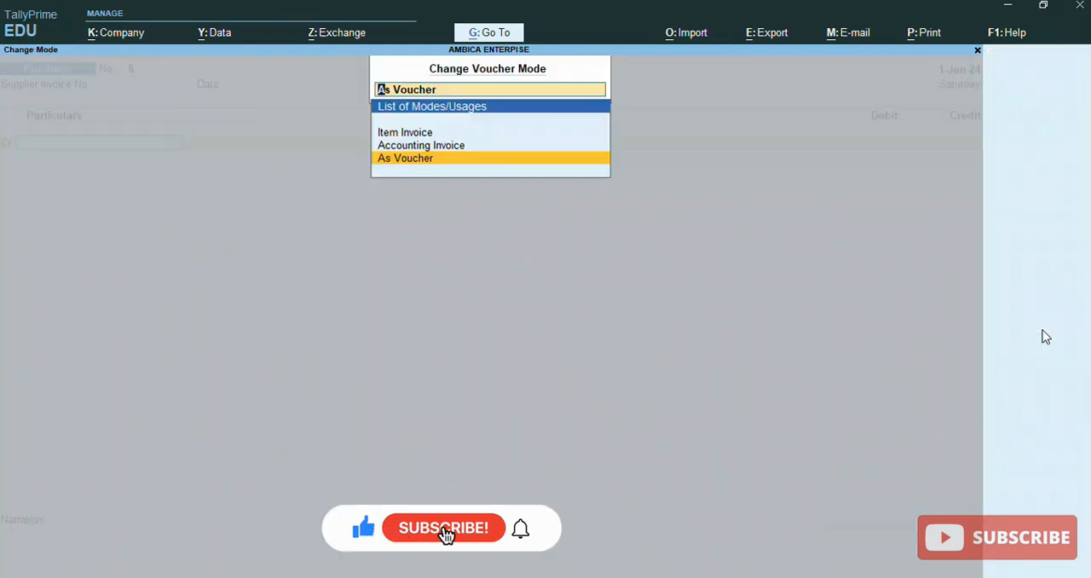
key("Up")
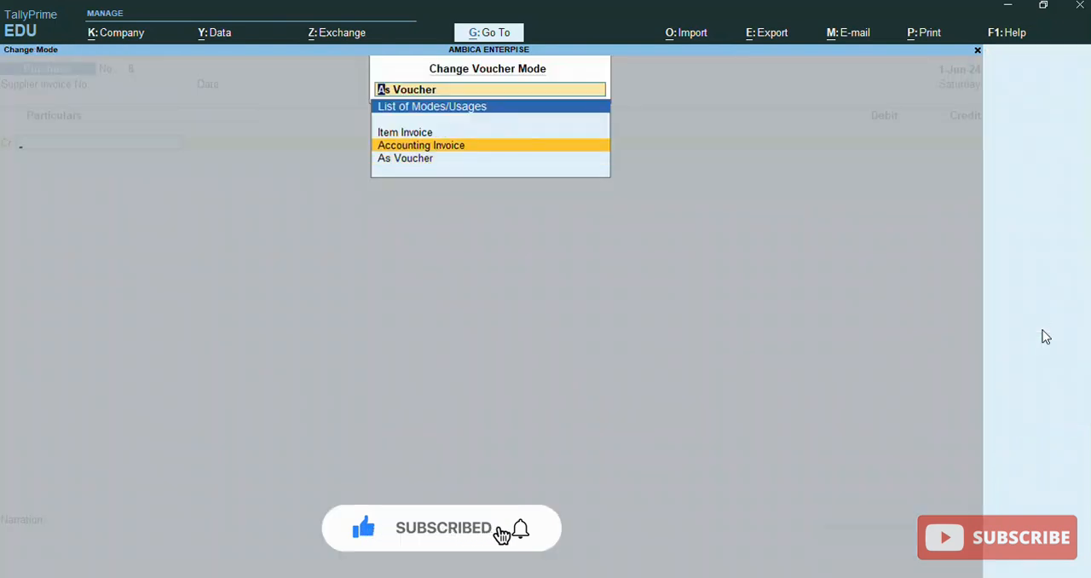
key("Return")
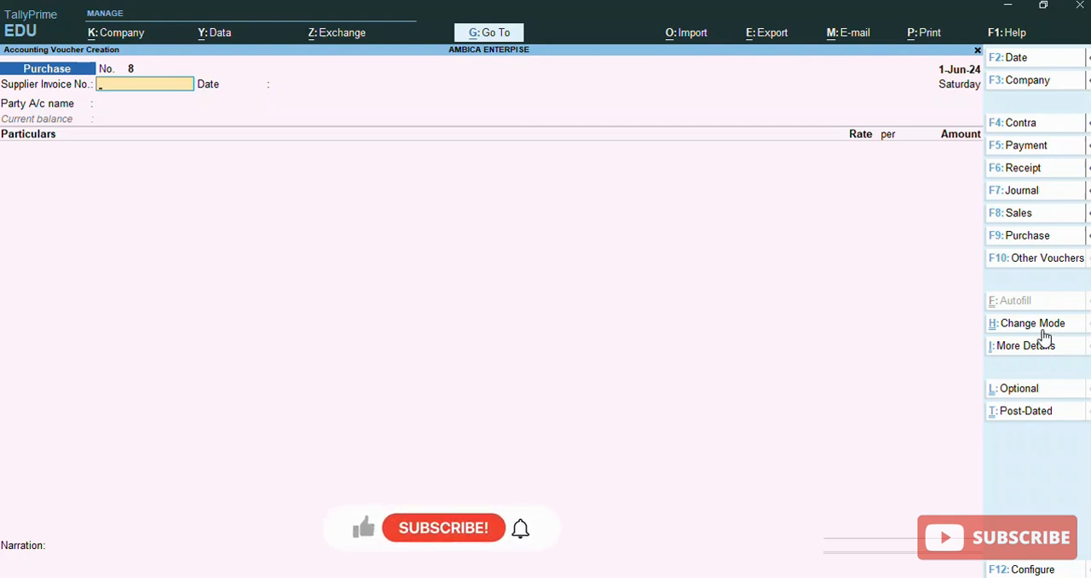
Open the choice of voucher modes for the purchase voucher
left_click(1043, 329)
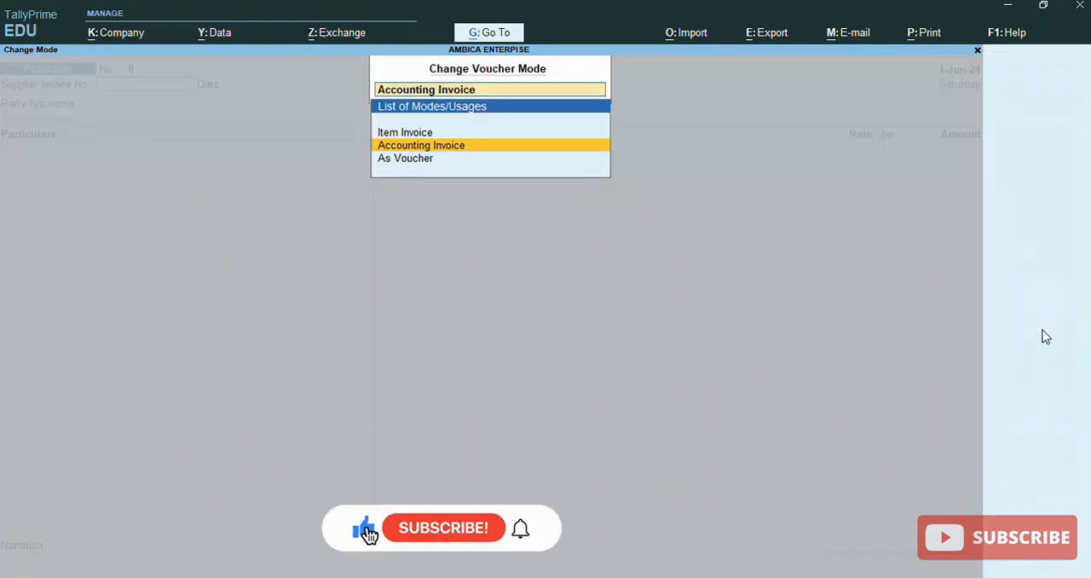
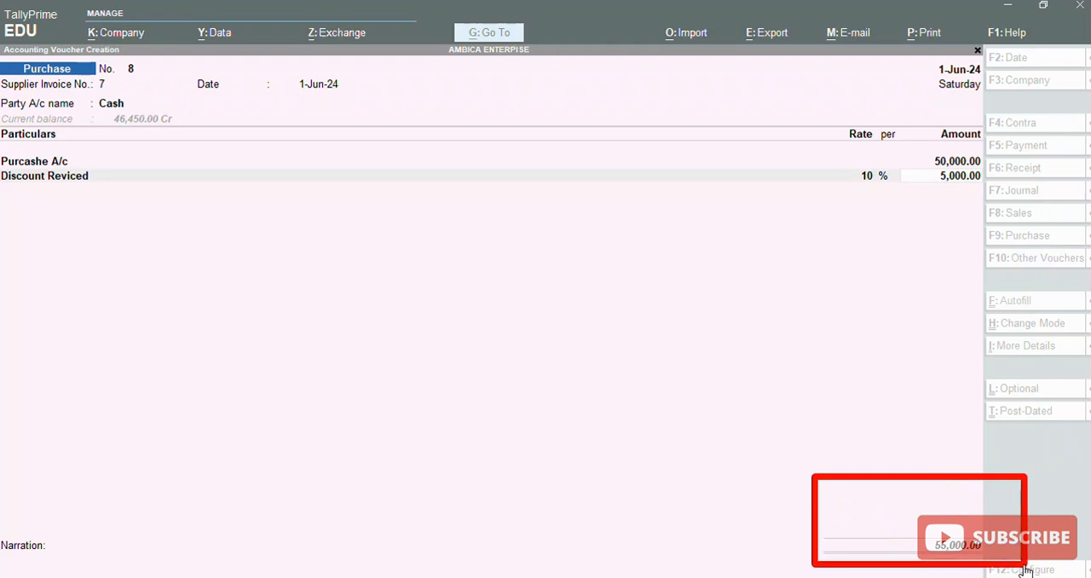
Set the Discount Reviced rate to -10% in the purchase voucher and finish its list of particulars
left_click(951, 179)
key("BackSpace")
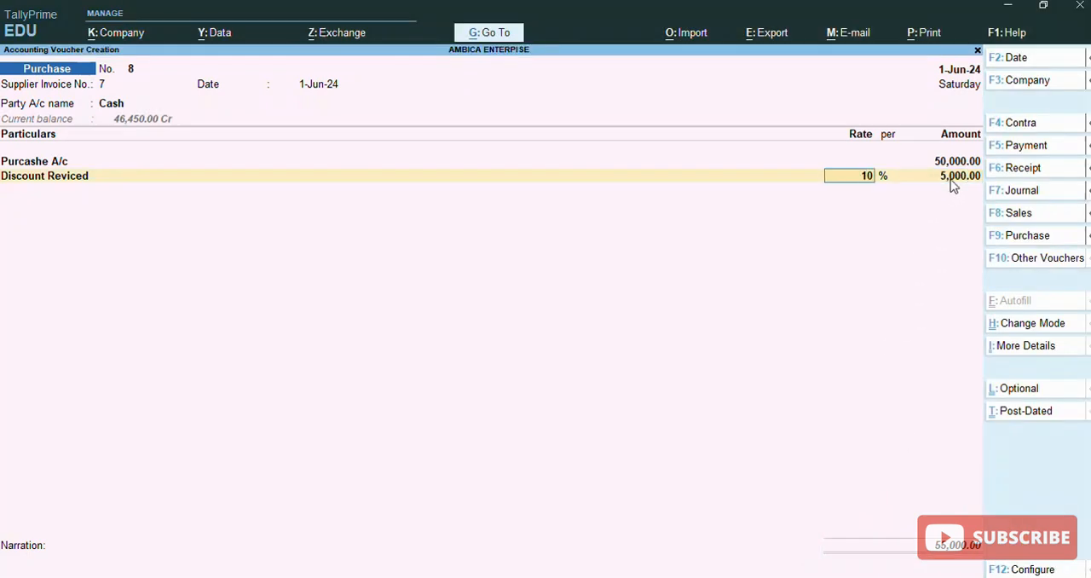
key("BackSpace")
type("-10")
key("Return")
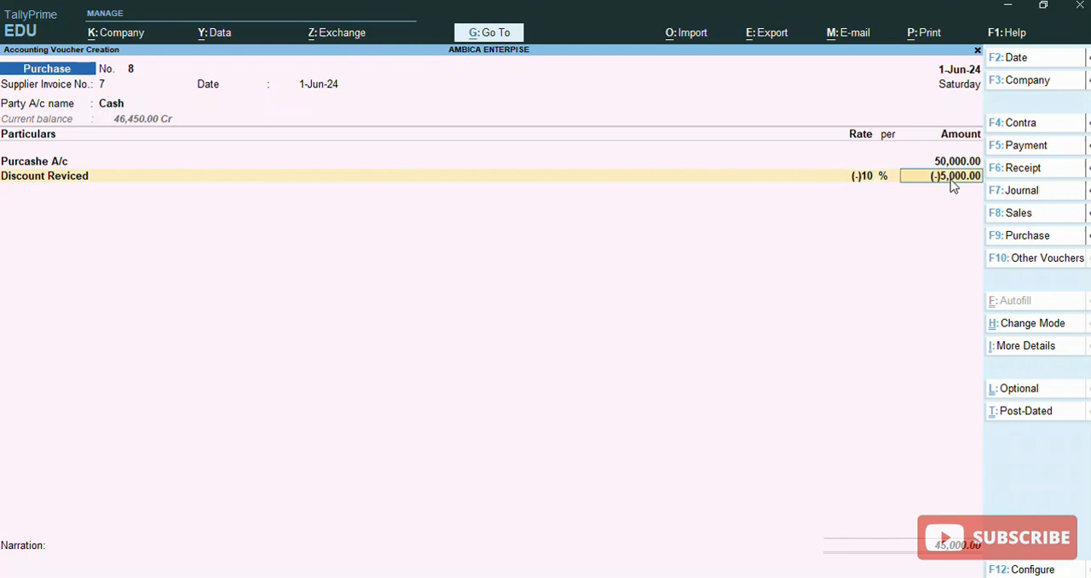
key("Return")
key("Return")
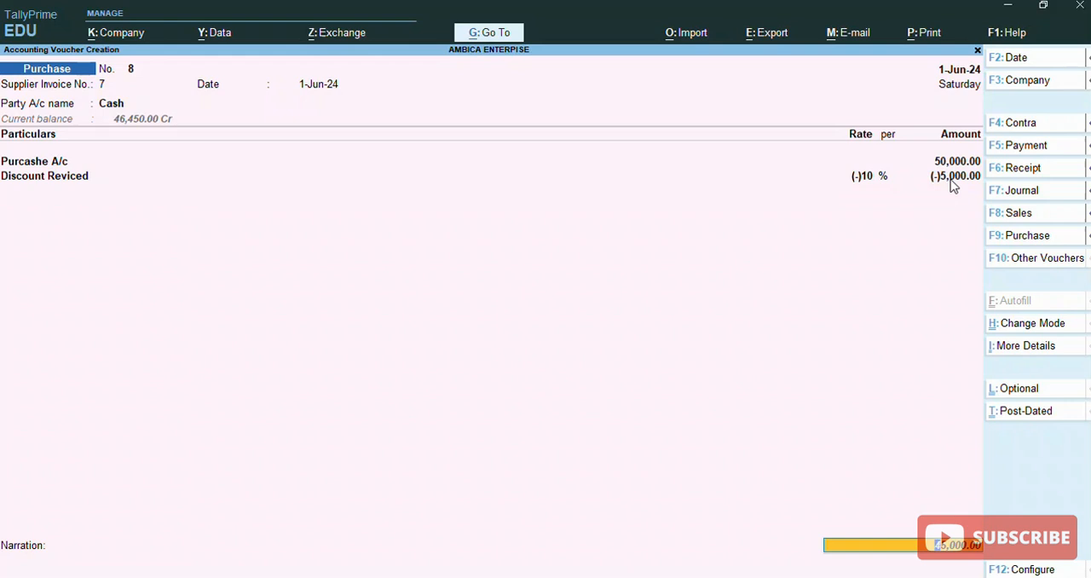
left_click(1087, 380)
mouse_move(799, 455)
left_mouse_down()
mouse_move(810, 500)
mouse_move(932, 574)
mouse_move(1022, 573)
left_mouse_up()
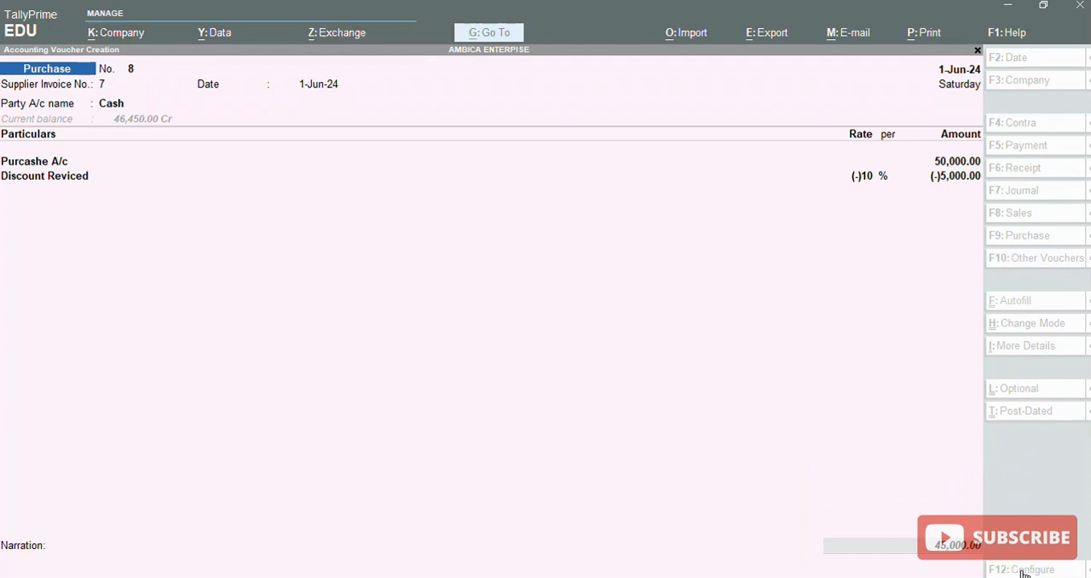
left_click(785, 481)
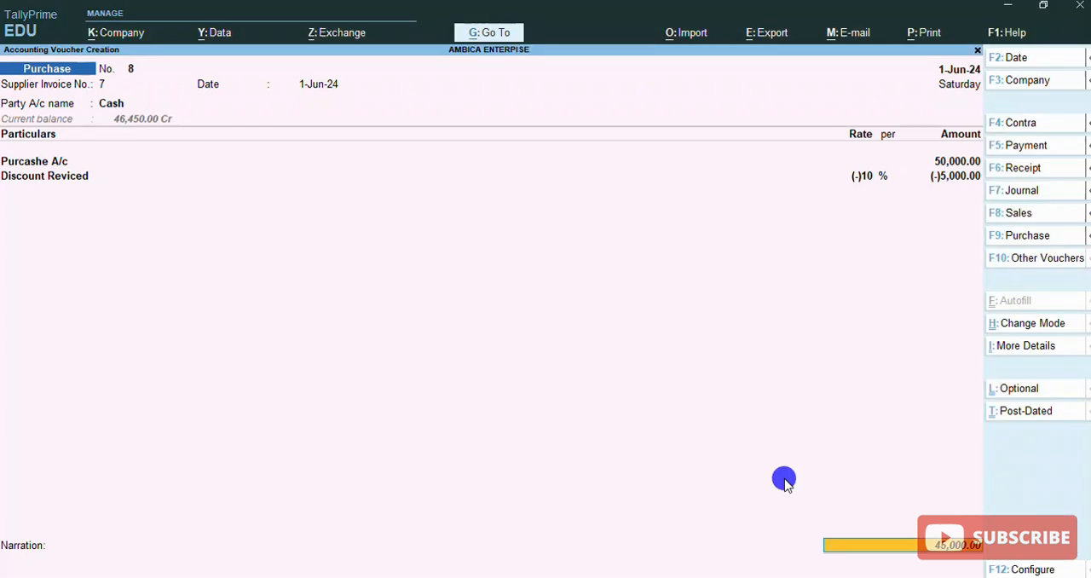
left_click(785, 478)
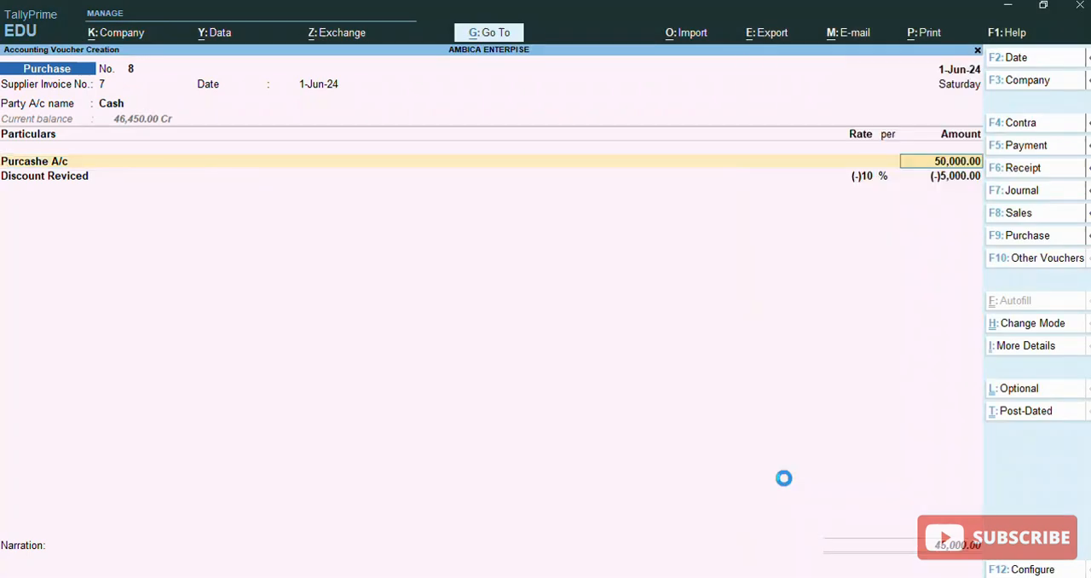
key("Return")
key("Return")
key("Return")
key("Return")
key("Return")
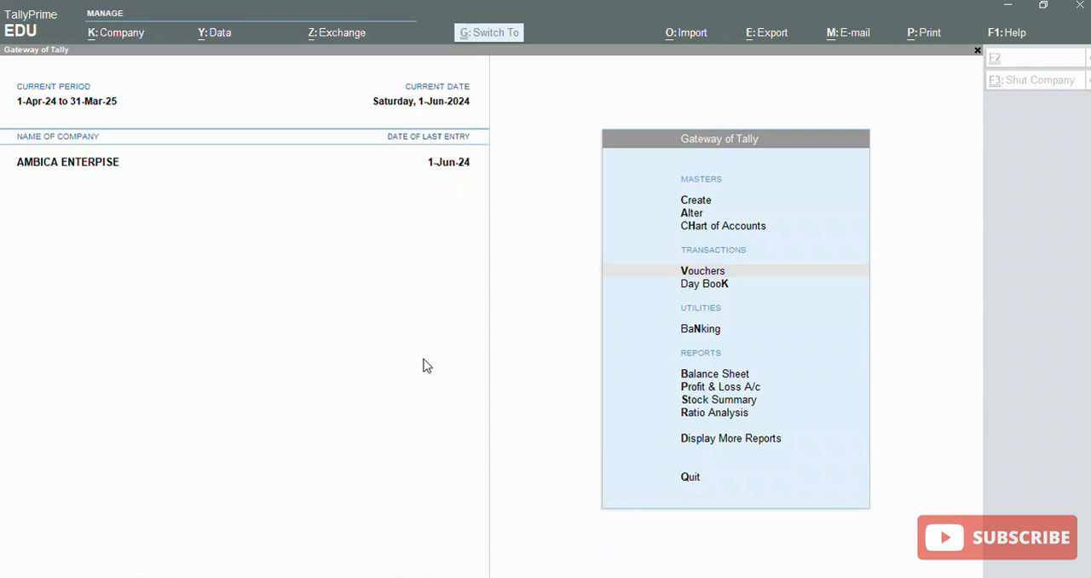
Open voucher entry from the Gateway of Tally and choose the Purchase voucher type
left_click(525, 324)
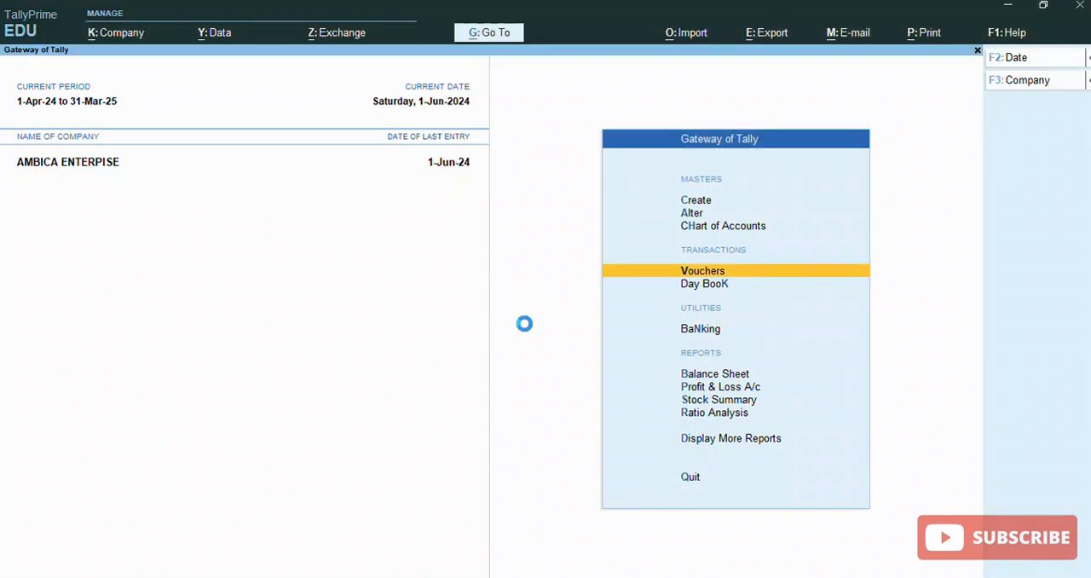
key("Return")
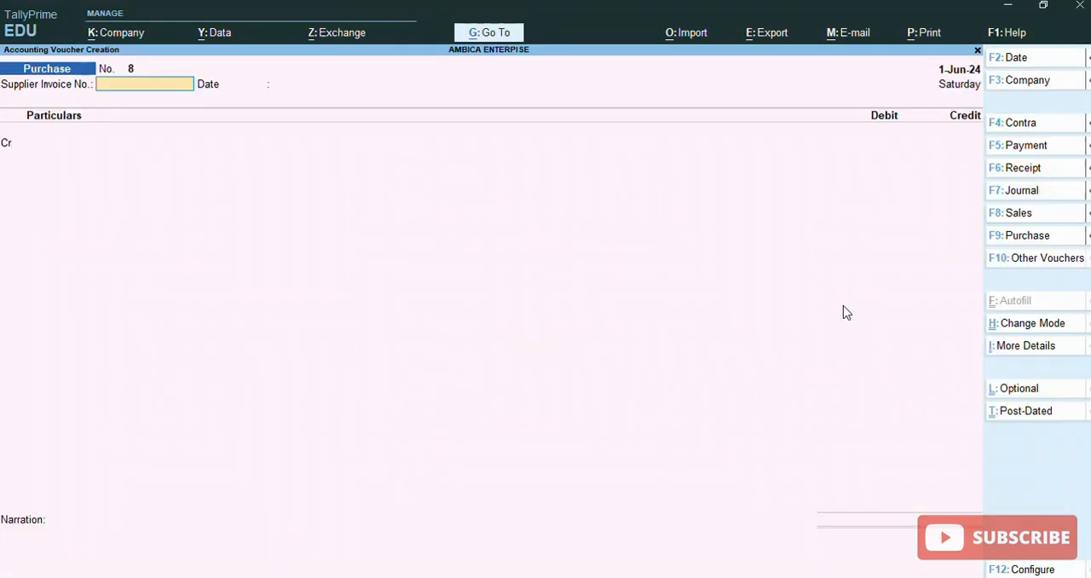
left_click(1026, 232)
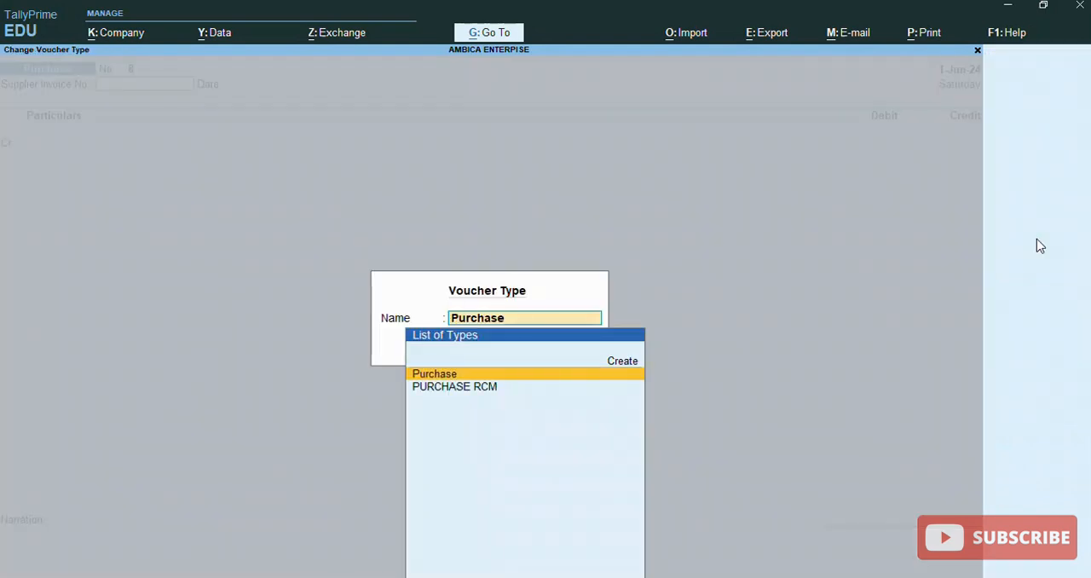
key("Return")
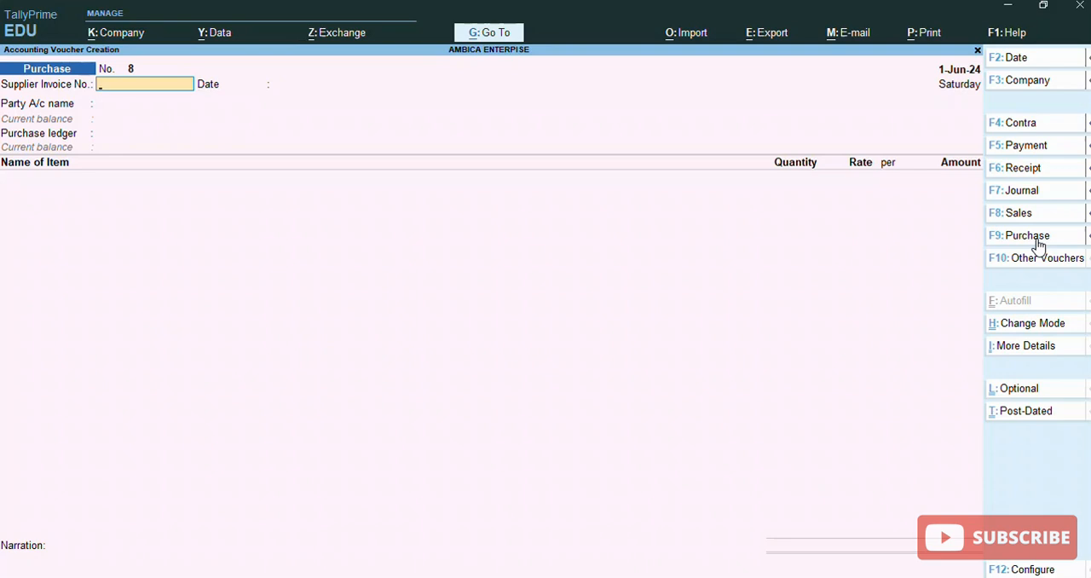
Switch the purchase voucher from Item Invoice to As Voucher mode
left_click(1034, 325)
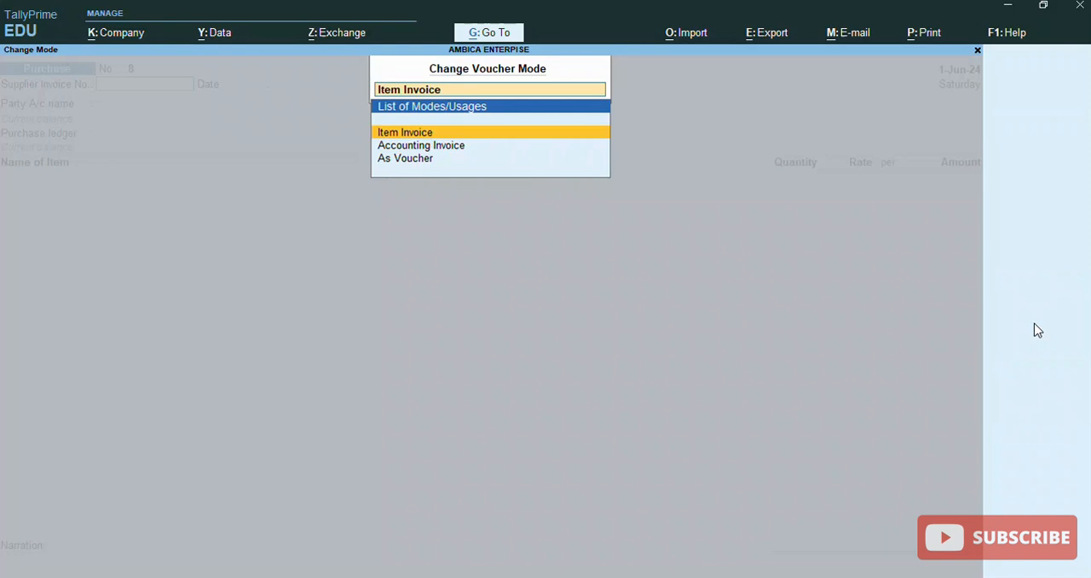
key("Down")
key("Down")
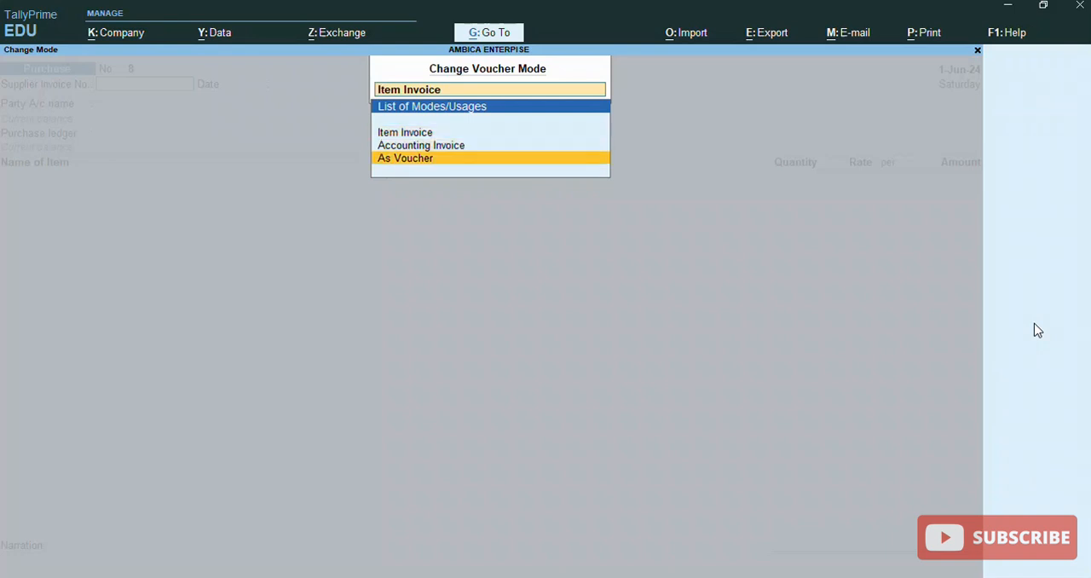
key("Return")
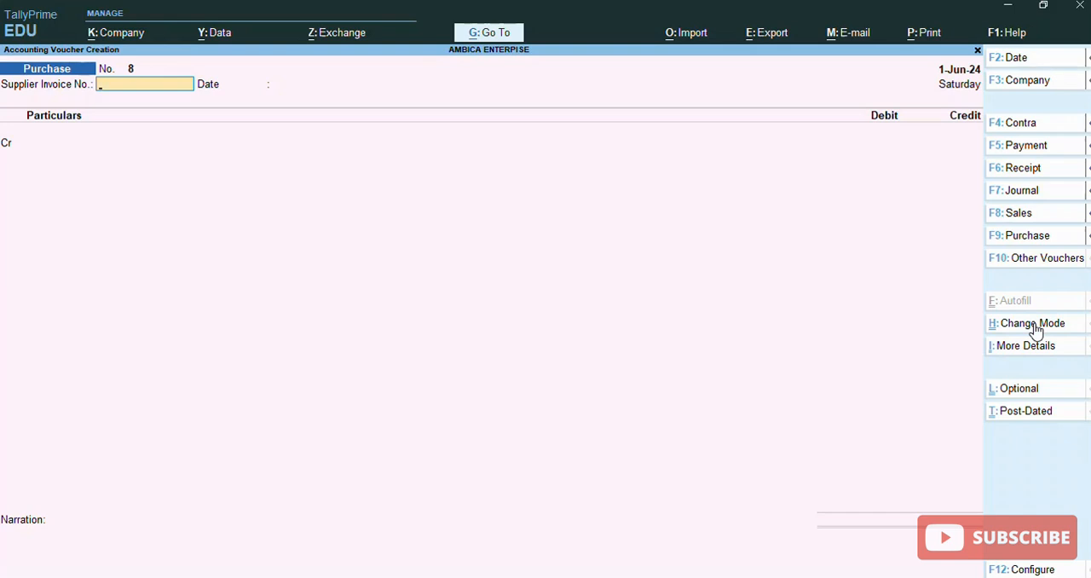
Change the purchase voucher's mode to Accounting Invoice
left_click(1035, 329)
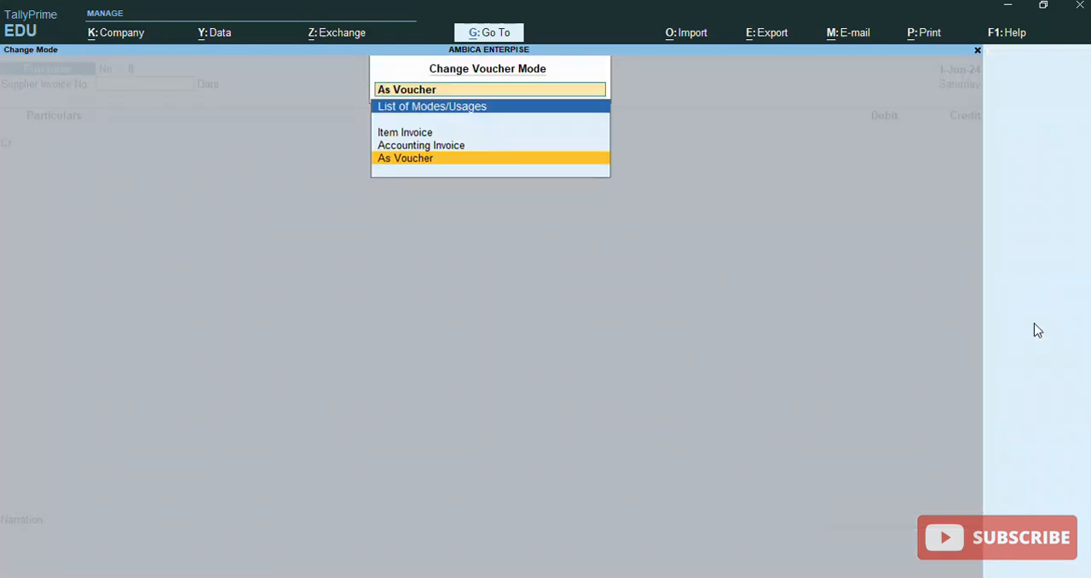
key("Up")
key("Return")
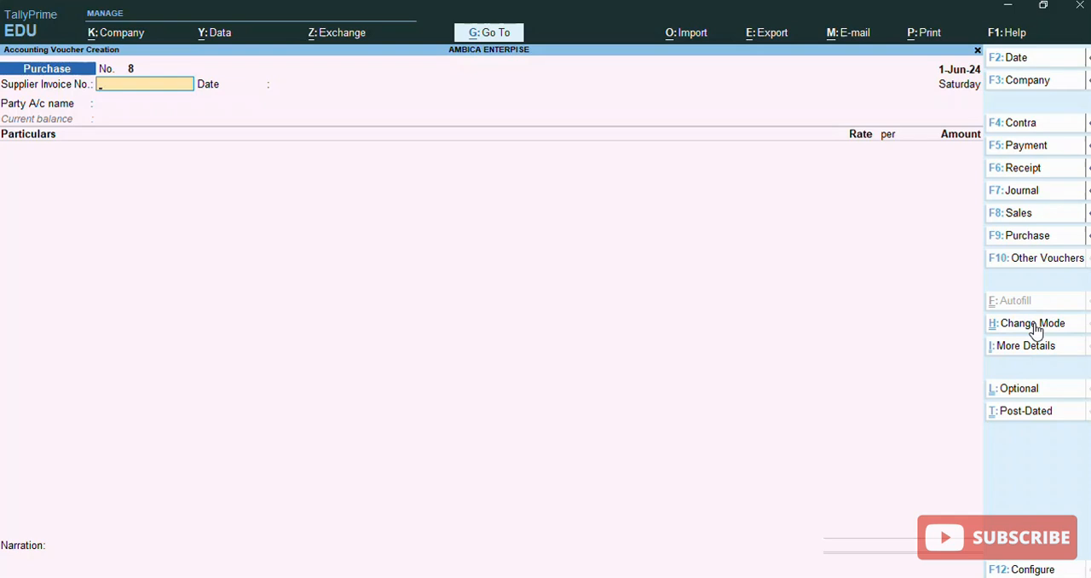
Enter 12 as the supplier invoice number and accept 1-Jun-24 as its date
type("12")
key("Return")
key("Return")
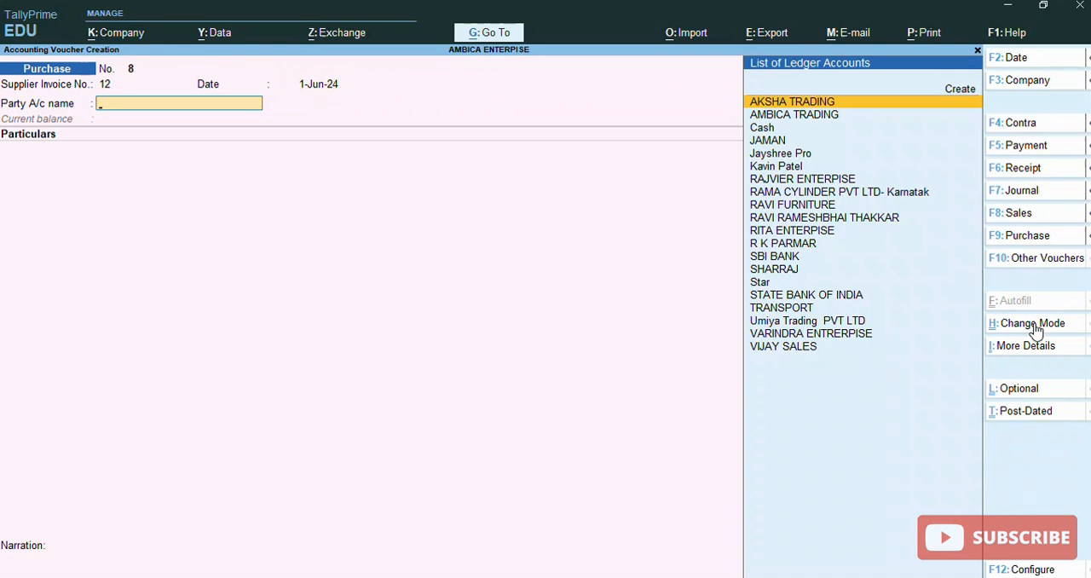
Choose Cash as the party account and accept the receipt and party details unchanged
type("ca")
key("Return")
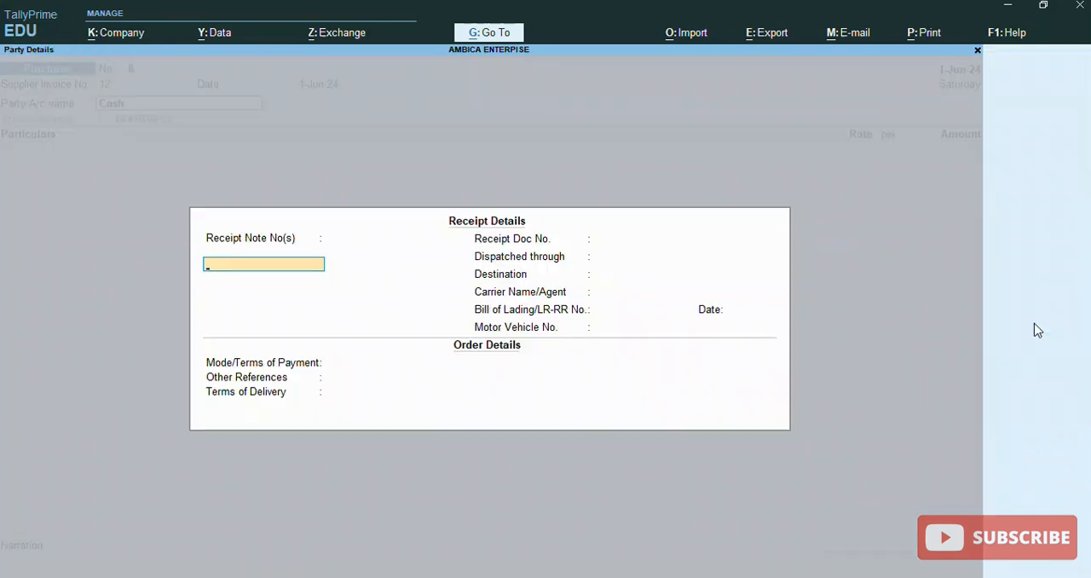
key("ctrl+a")
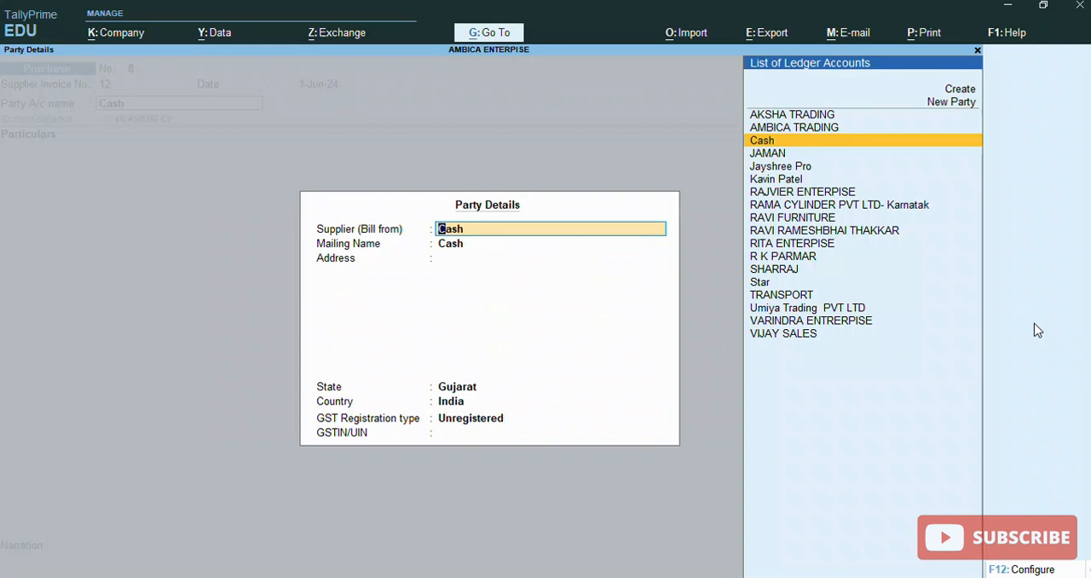
key("Return")
key("Return")
key("Return")
key("Return")
key("Return")
key("Return")
key("Return")
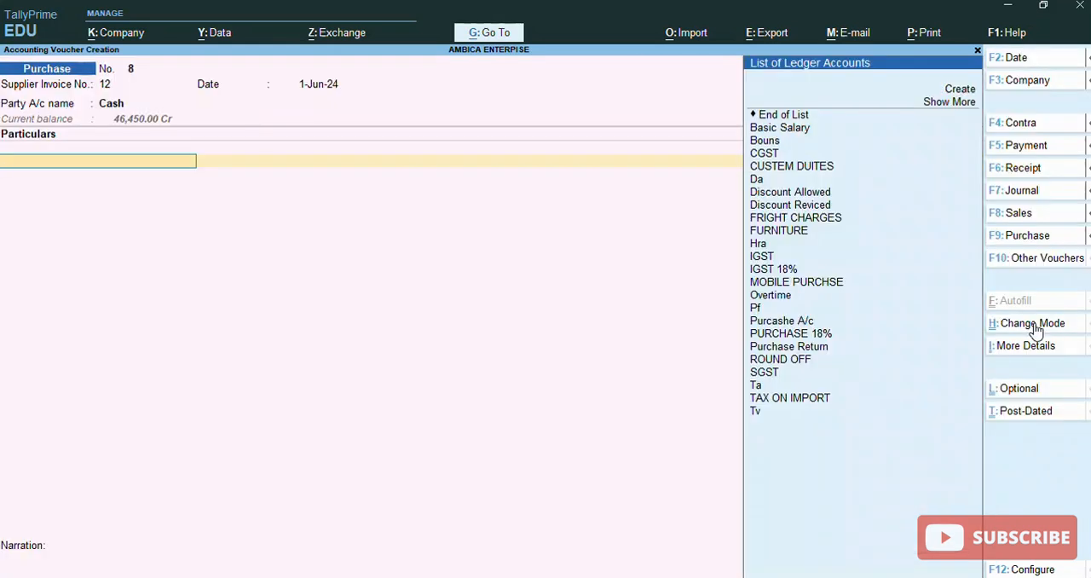
Add the Purcashe A/c ledger to the particulars with an amount of 50,000
type("Pu")
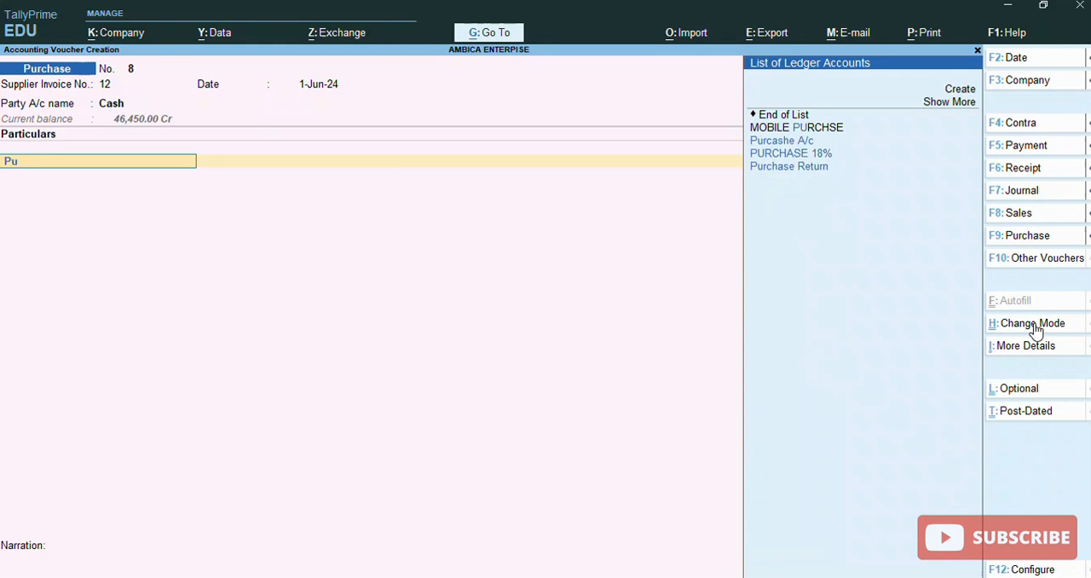
key("Down")
key("Return")
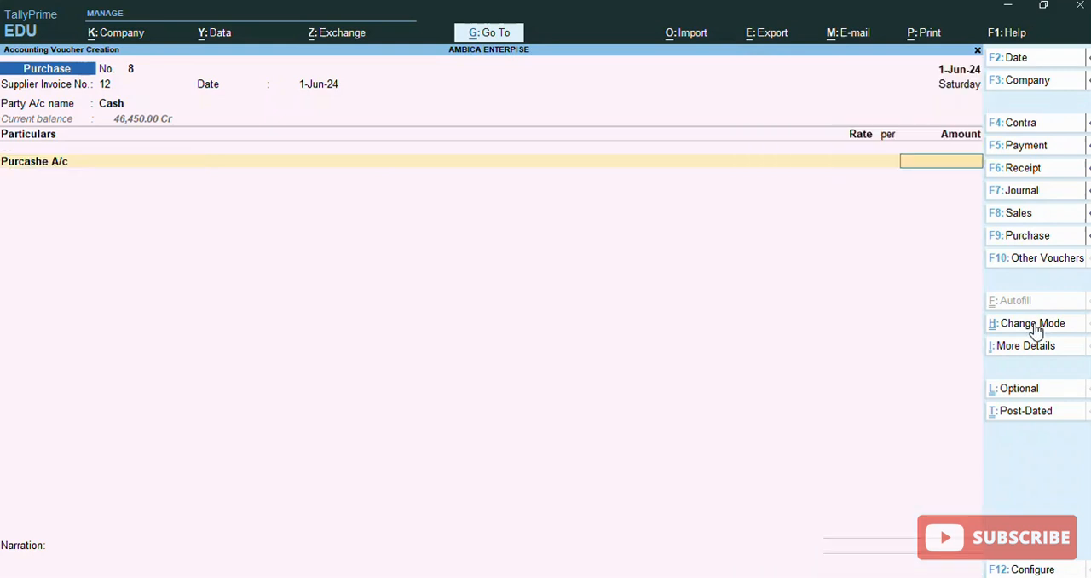
type("50000")
left_click(1033, 323)
key("Return")
key("Return")
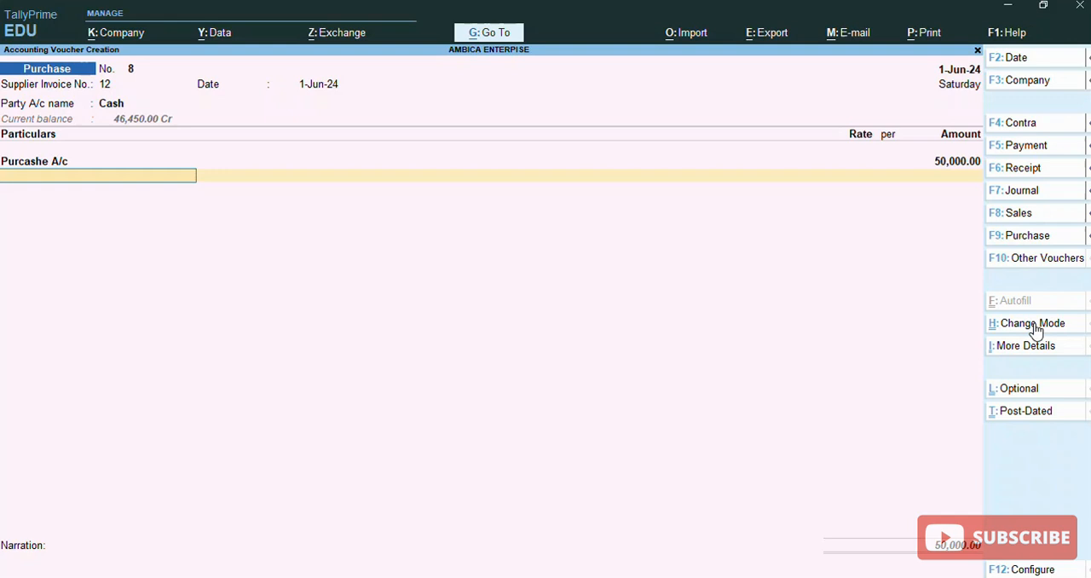
Add the Discount Reviced ledger below the purchase line at a rate of 10%
type("D")
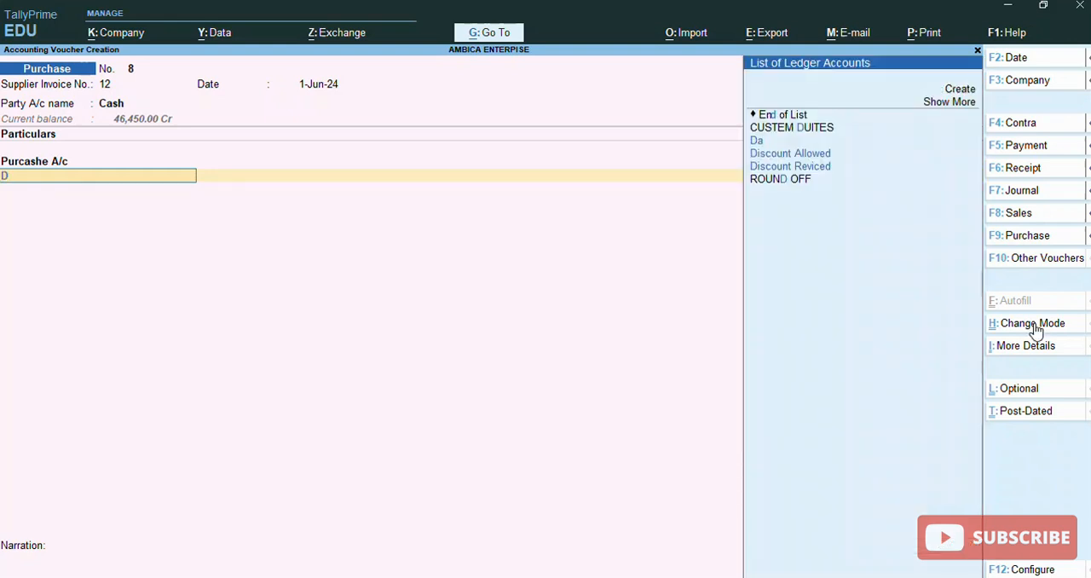
key("Down")
key("Down")
key("Return")
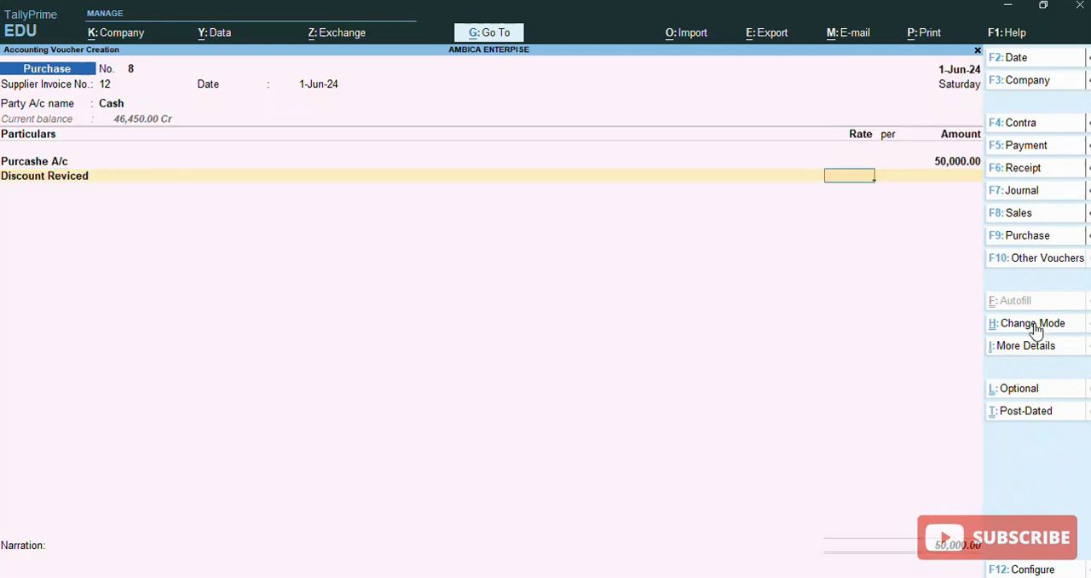
type("10 %")
key("Return")
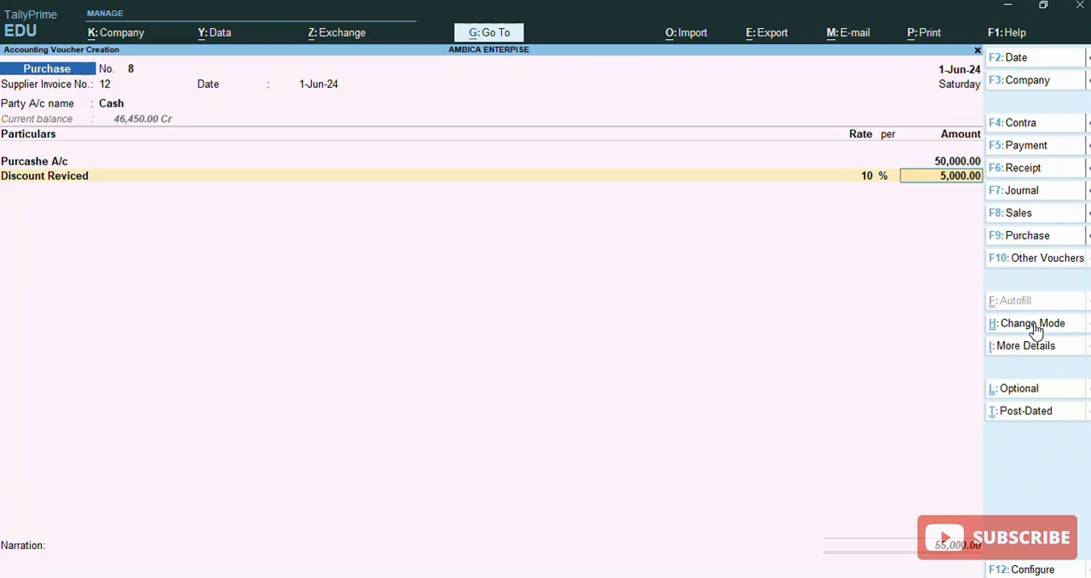
key("Return")
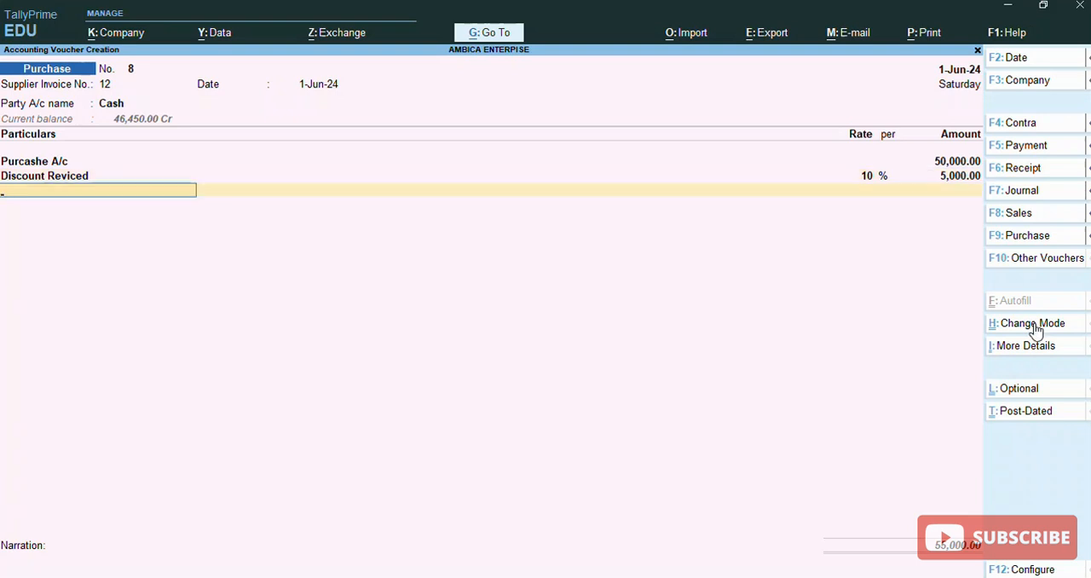
mouse_move(1087, 365)
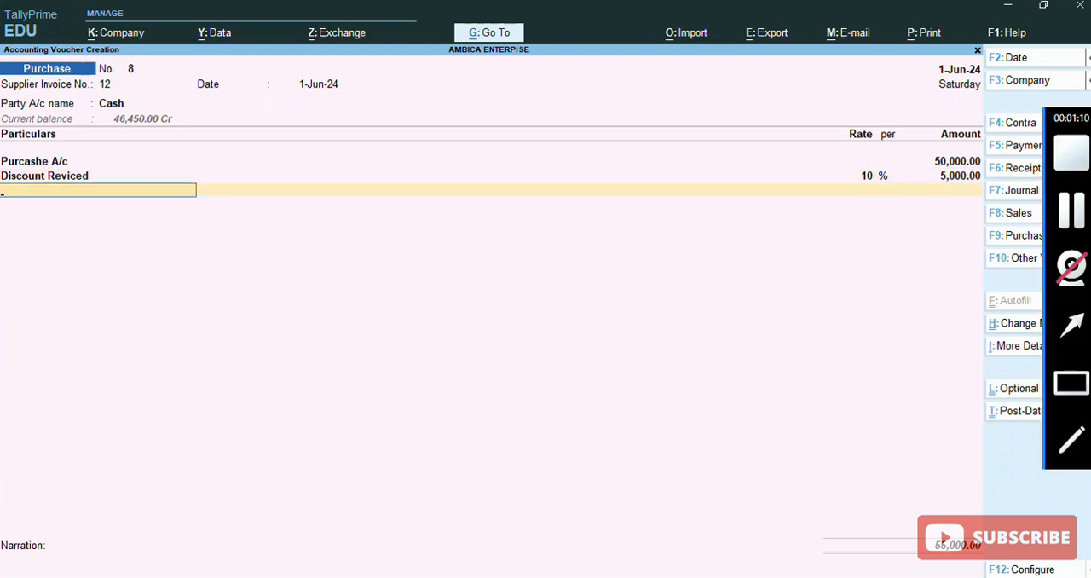
left_click(1072, 384)
mouse_move(792, 455)
left_mouse_down()
mouse_move(838, 556)
mouse_move(1050, 569)
mouse_move(1021, 570)
left_mouse_up()
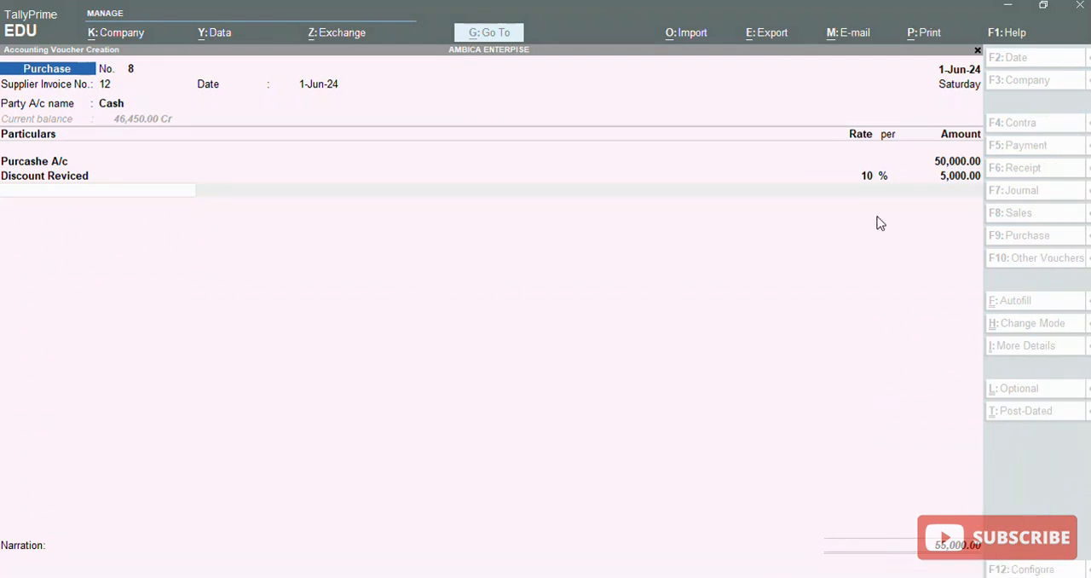
Change the Discount Reviced rate to -10% and accept the calculated discount amount
left_click(877, 216)
key("BackSpace")
key("BackSpace")
key("BackSpace")
type("-10")
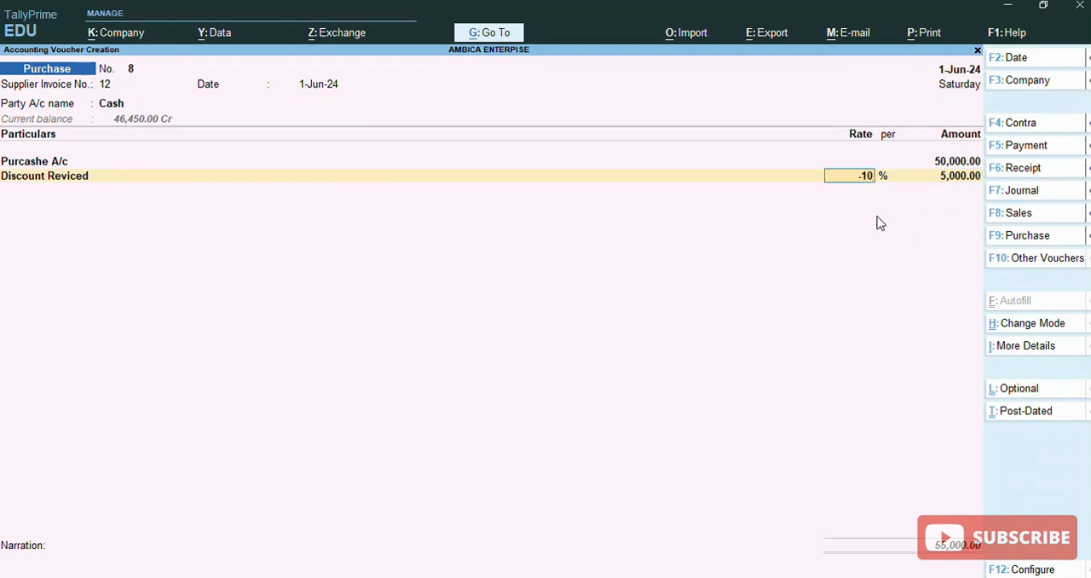
key("Return")
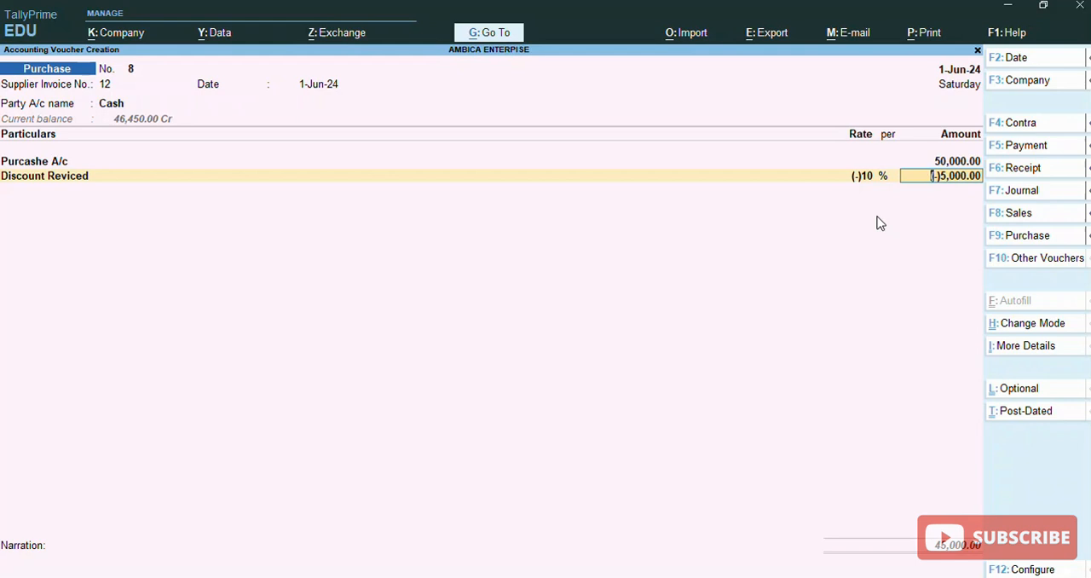
key("Return")
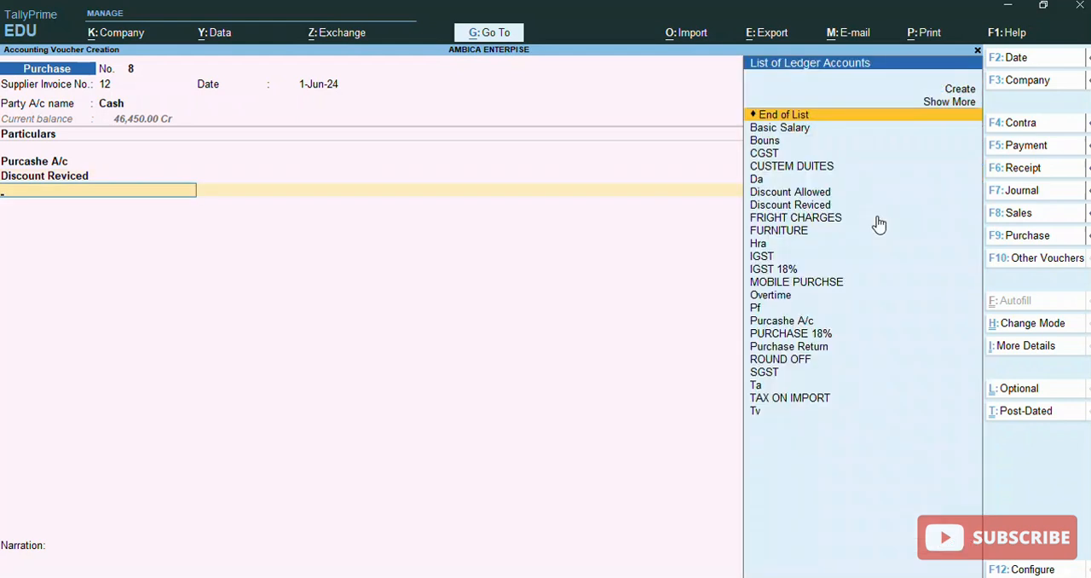
End the list of particulars, leave the narration blank and save the purchase voucher
key("Return")
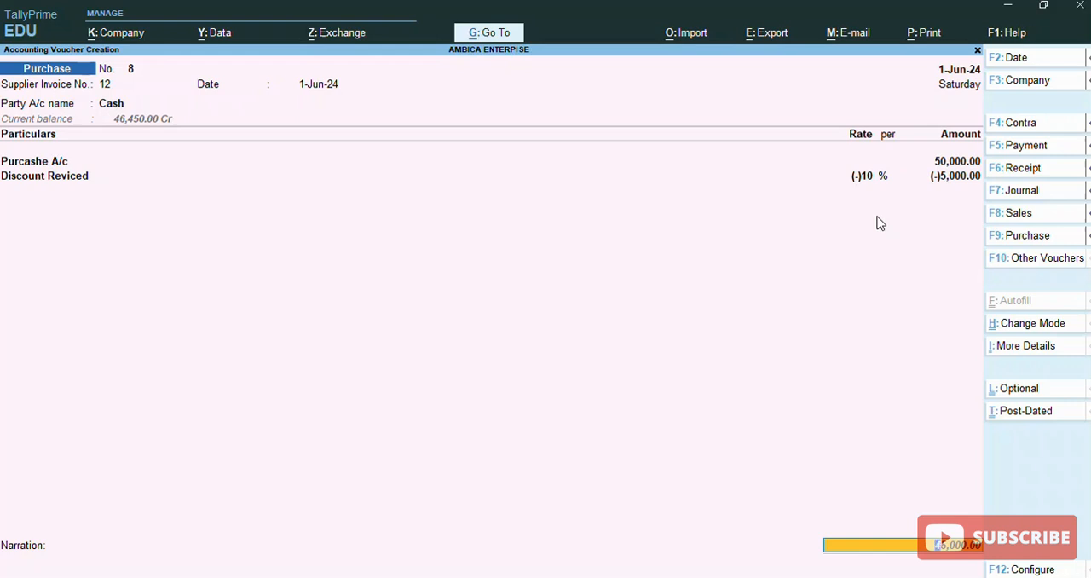
key("Return")
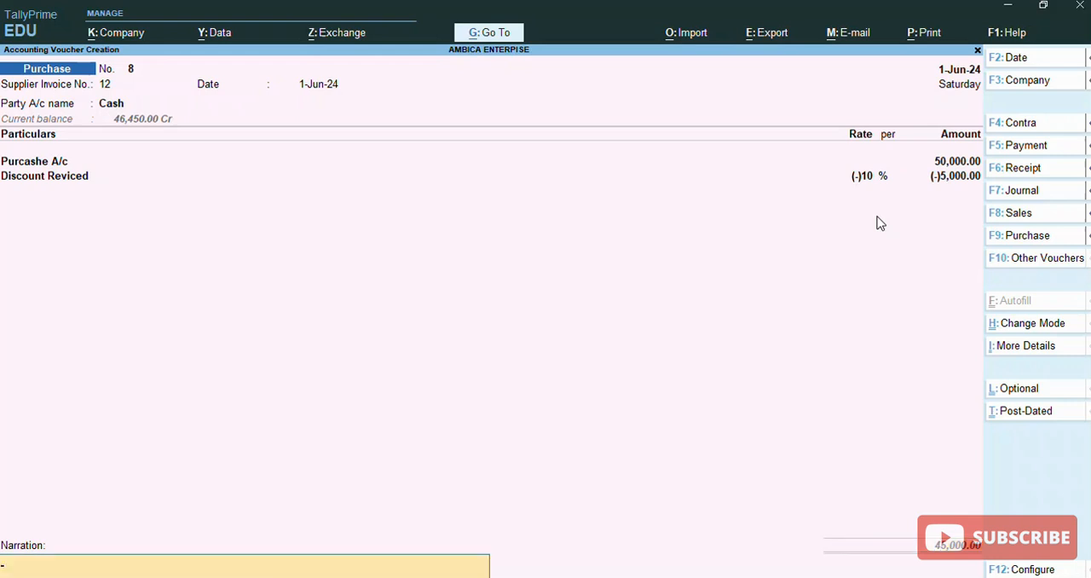
key("Return")
key("Return")
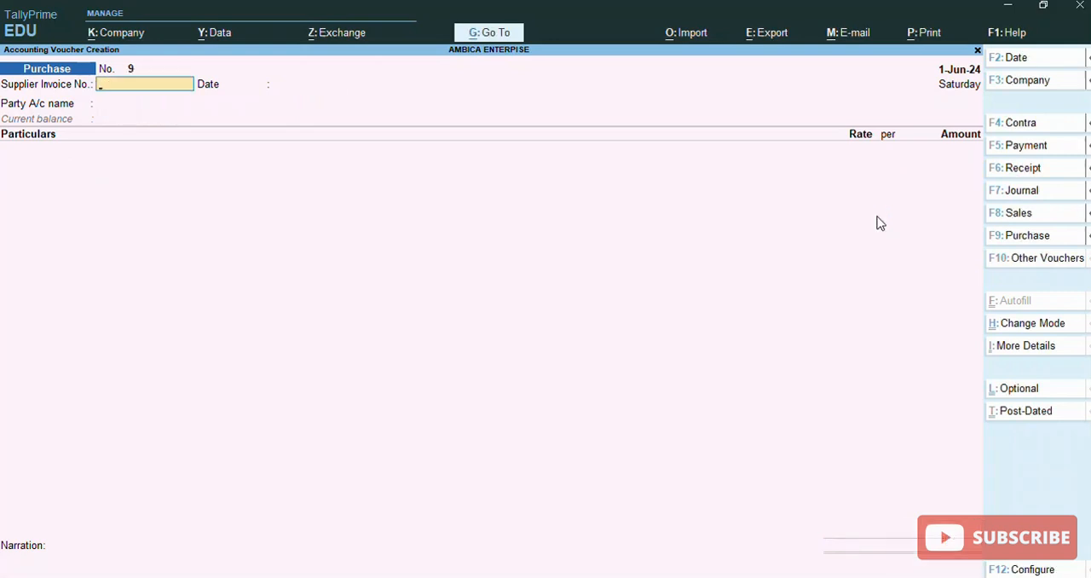
Open the saved purchase voucher's print preview, examine the invoice's discount line and total at enlarged size, and close the preview
key("Page_Up")
key("ctrl+p")
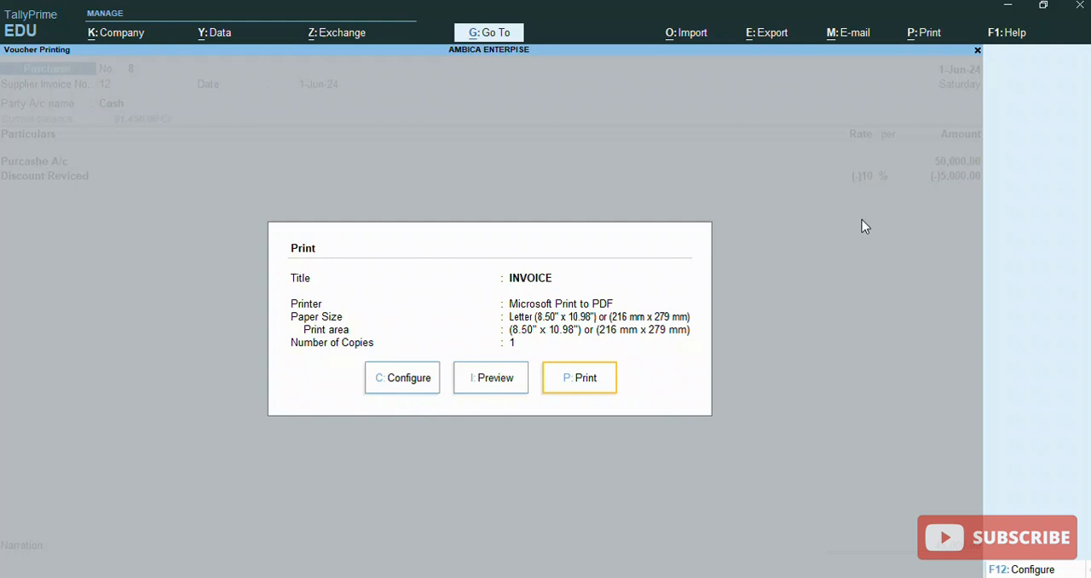
left_click(490, 375)
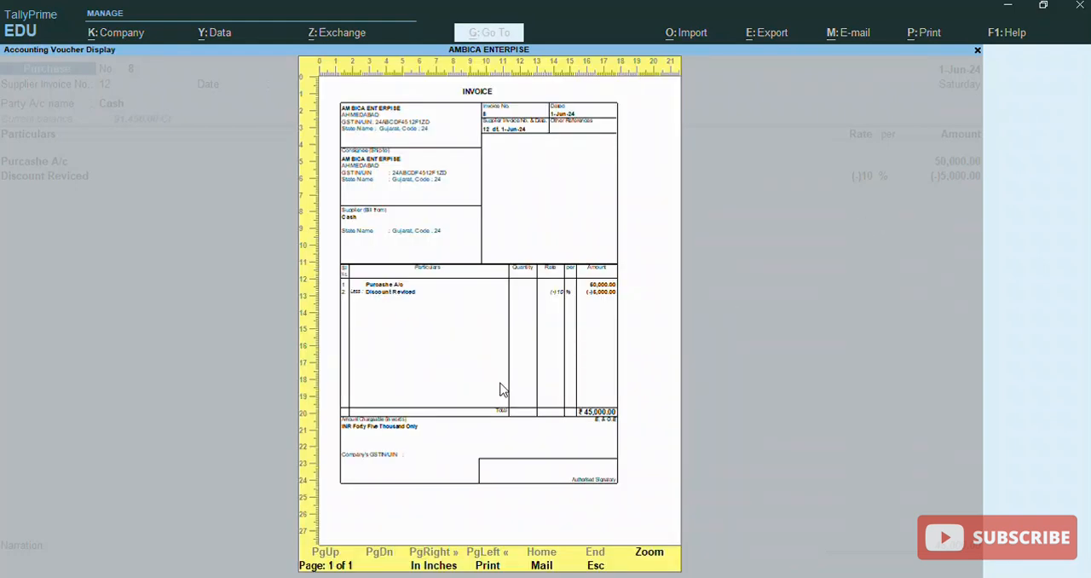
left_click(501, 389)
left_click_drag(976, 337, 981, 479)
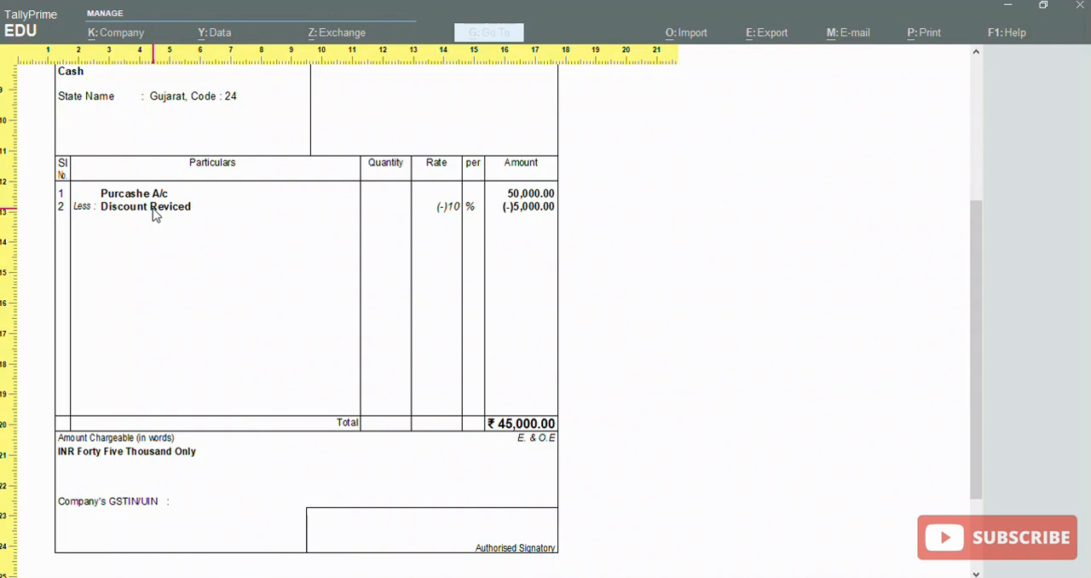
left_click(503, 281)
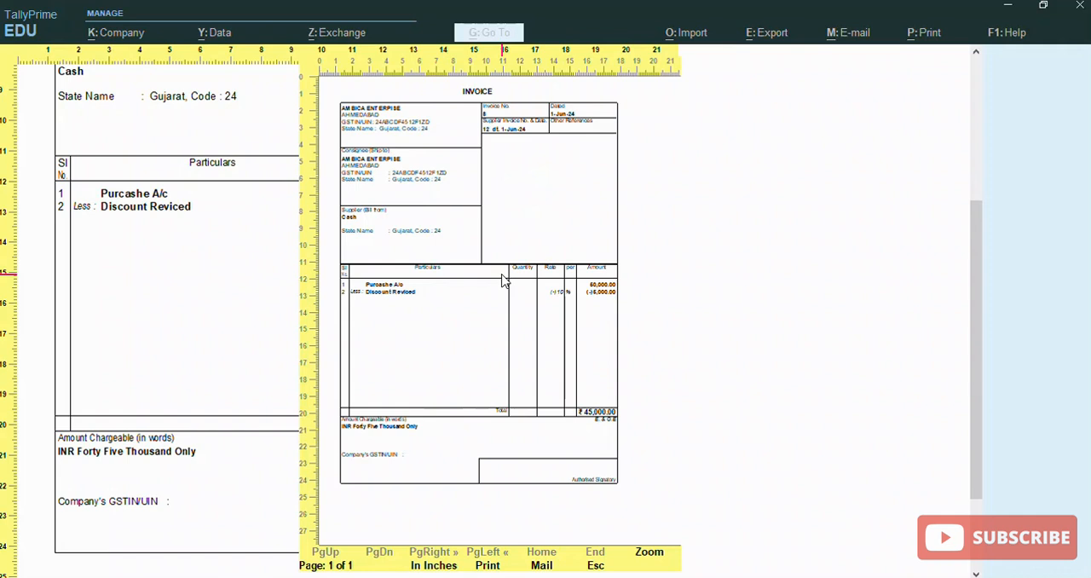
key("Escape")
key("Escape")
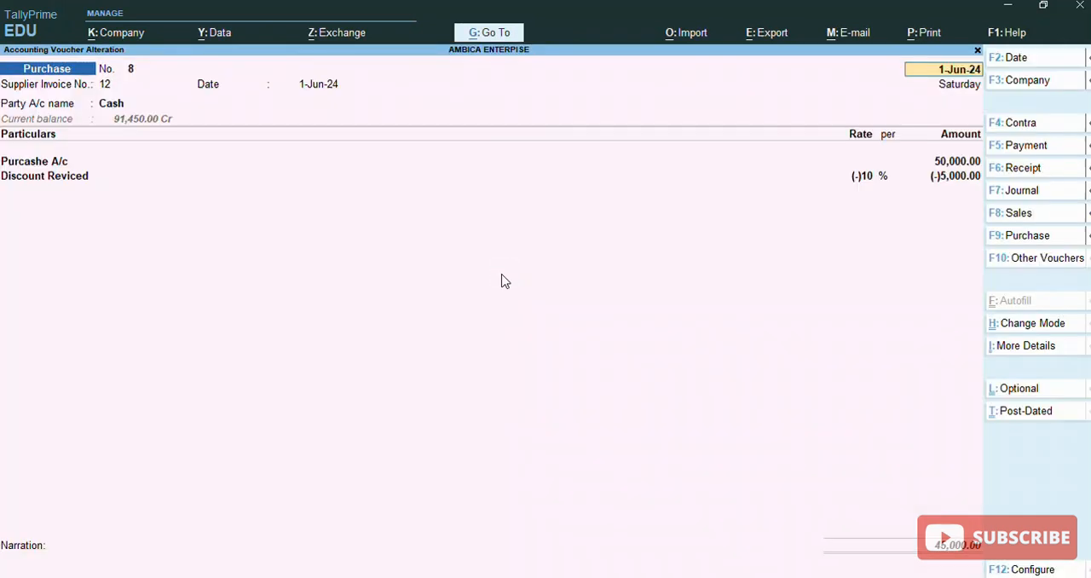
Leave the purchase voucher and return to the Gateway of Tally
key("Return")
key("Return")
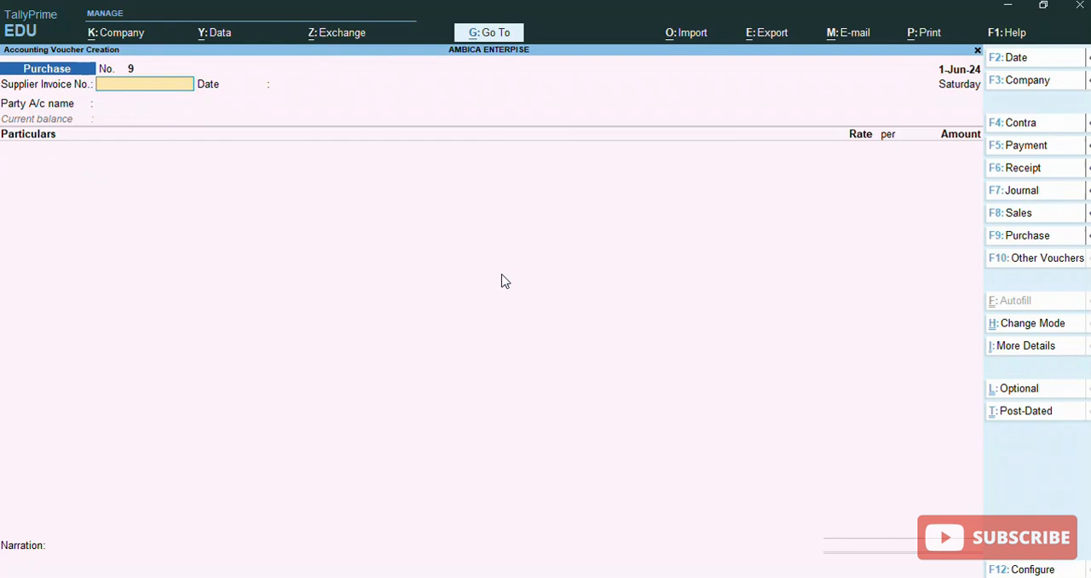
key("Escape")
key("Return")
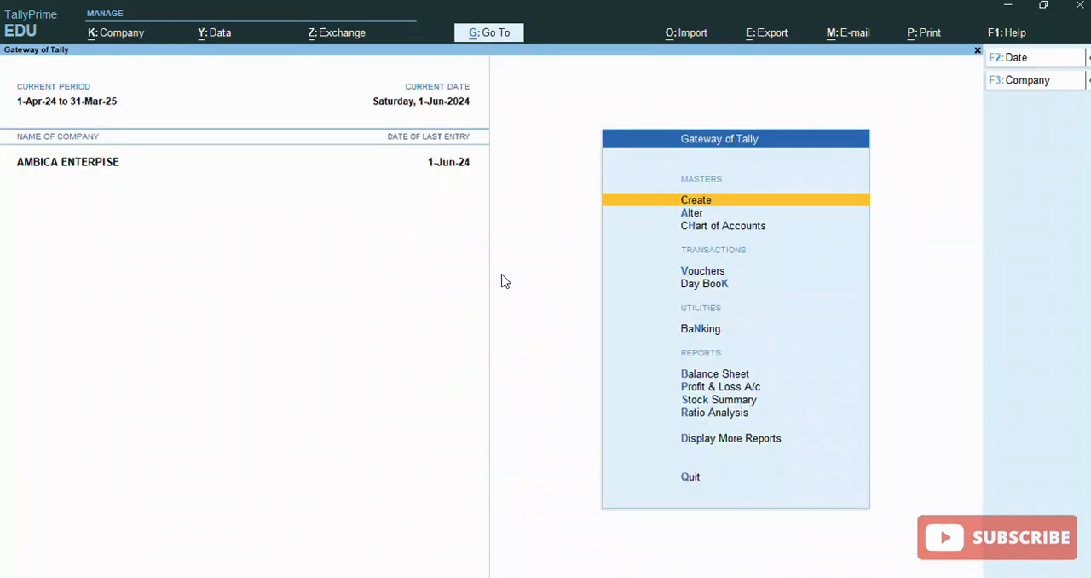
Open voucher entry and start a Sales voucher with the voucher class Not Applicable
key("Down")
key("Down")
key("Down")
key("Down")
key("Up")
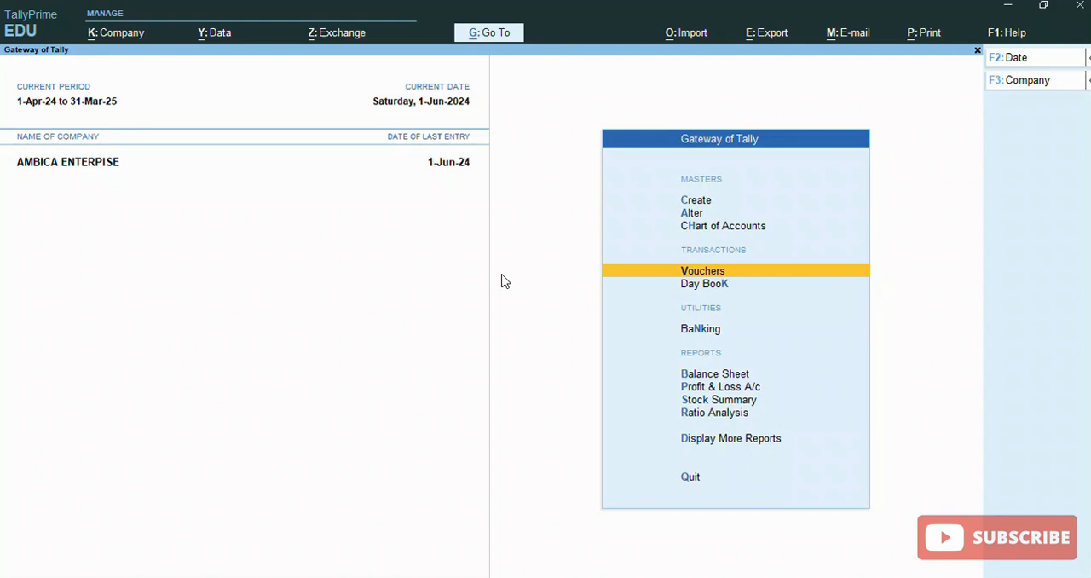
key("Return")
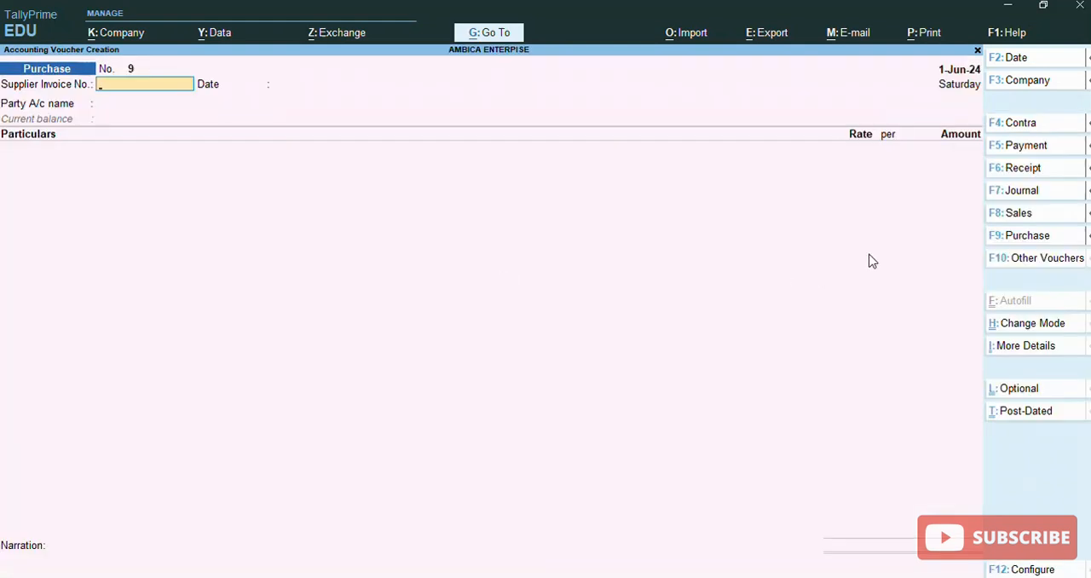
left_click(1036, 218)
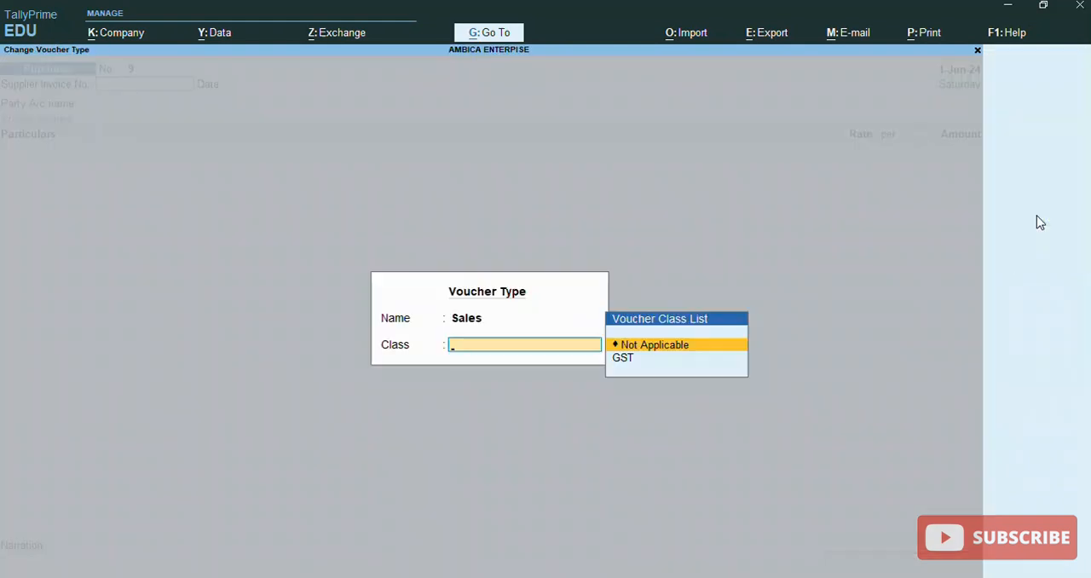
key("Return")
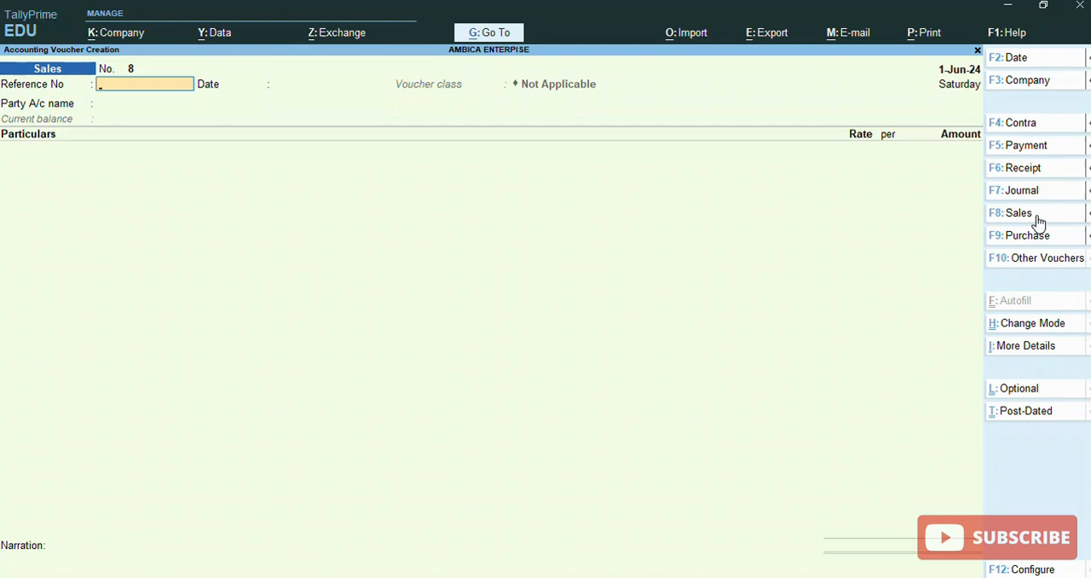
Set the sales voucher's reference number to 8, keep the date 1-Jun-24 and choose Cash as the party account
type("8")
key("Return")
key("Return")
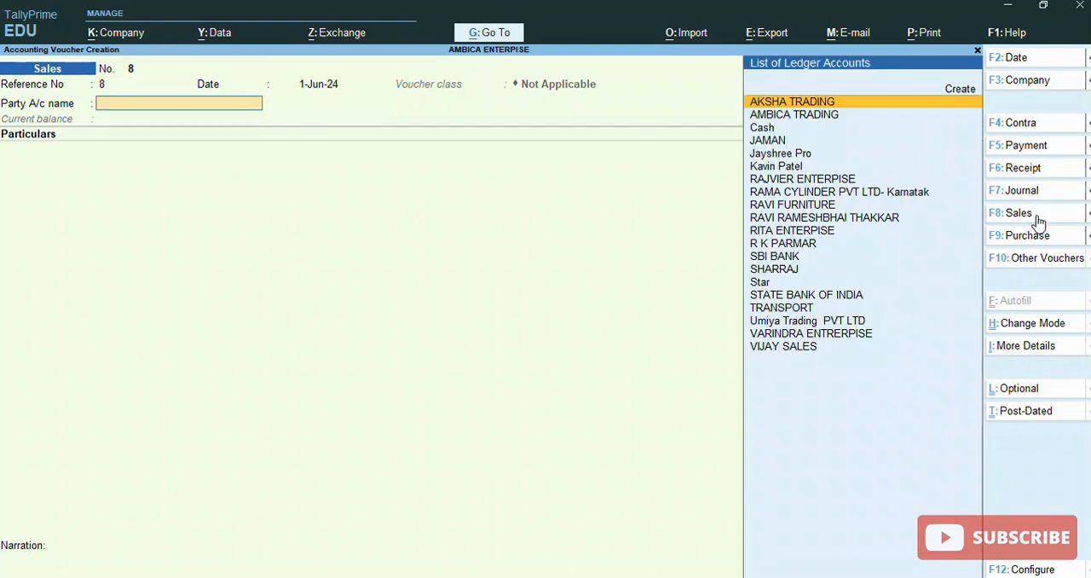
type("ca")
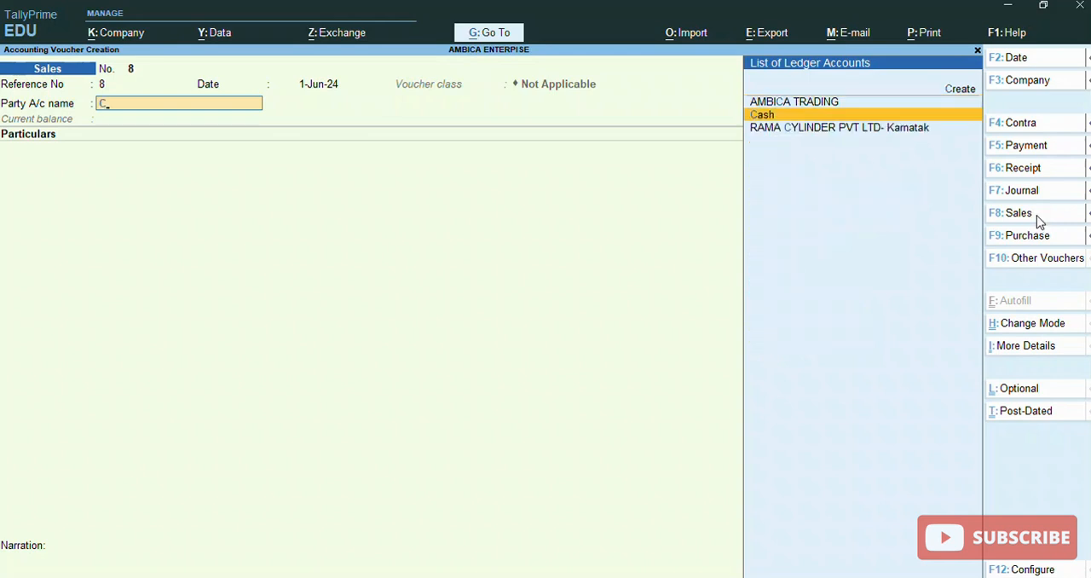
key("Return")
Leave the dispatch and order details blank and accept the default party details for Cash
key("Return")
key("Return")
key("Return")
key("Return")
key("Return")
key("Return")
key("Return")
key("Return")
key("Return")
key("Return")
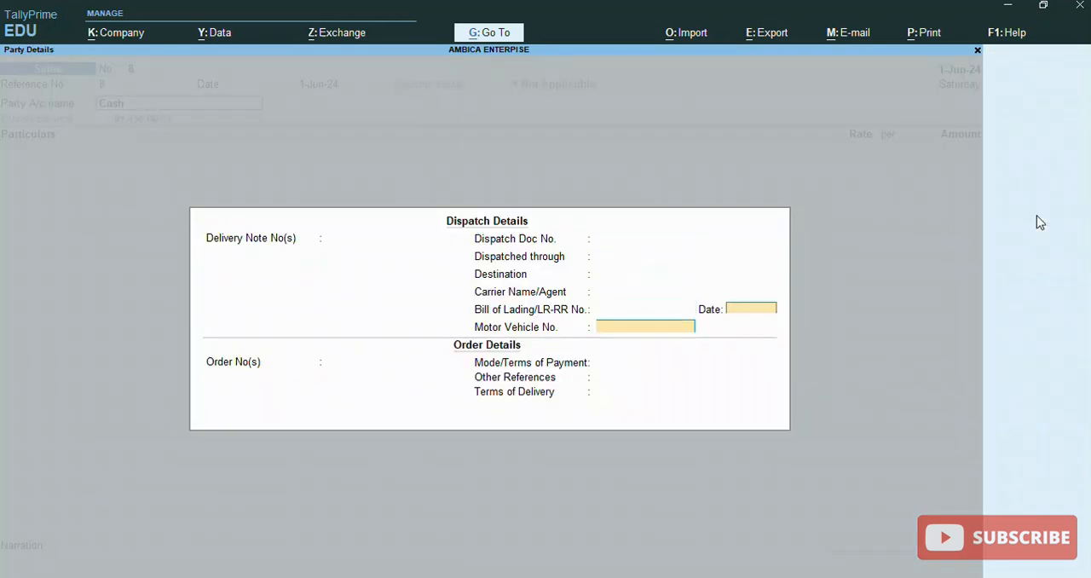
key("Return")
key("Return")
key("Return")
key("Return")
key("Return")
key("Return")
key("Return")
key("Return")
key("Return")
key("Return")
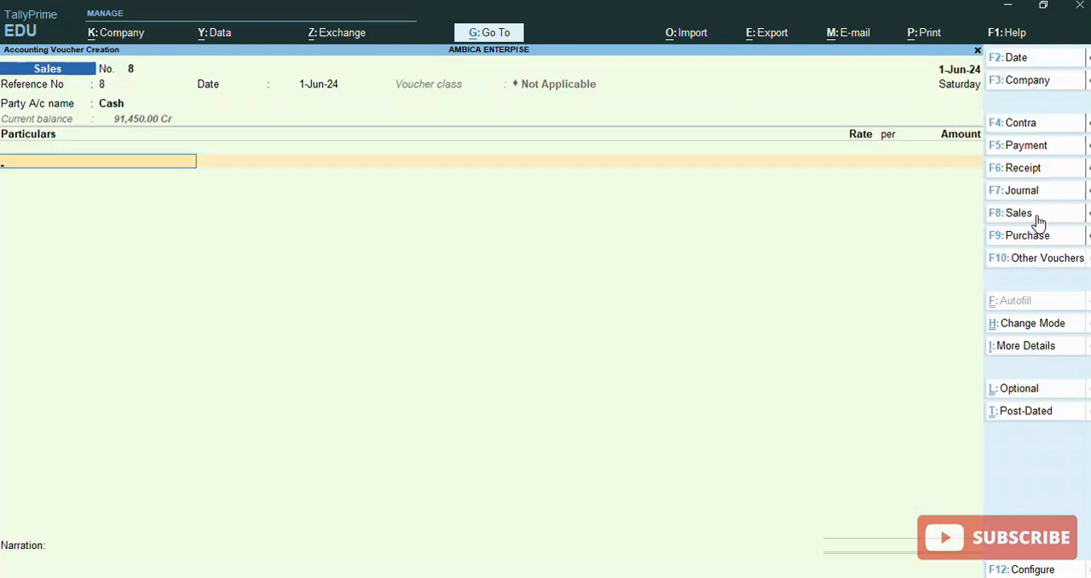
Start a new ledger from the particulars line, name it Sales A/c and leave the alias blank
key("alt+c")
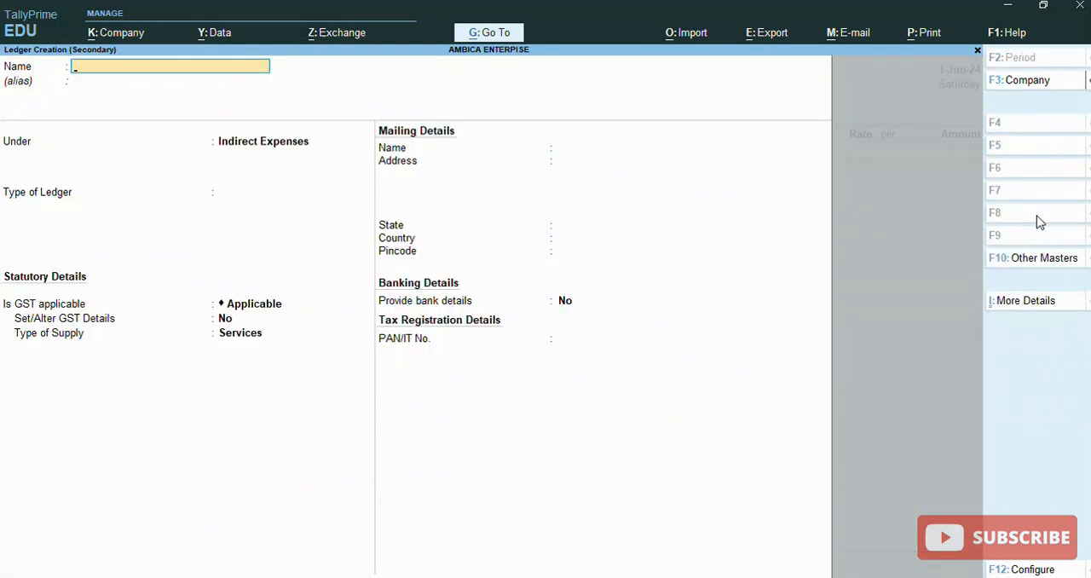
type("A")
key("BackSpace")
type("Sales a/c")
key("Return")
Place the Sales A/c ledger under Sales Accounts, set its type of supply to Goods and save it
key("Return")
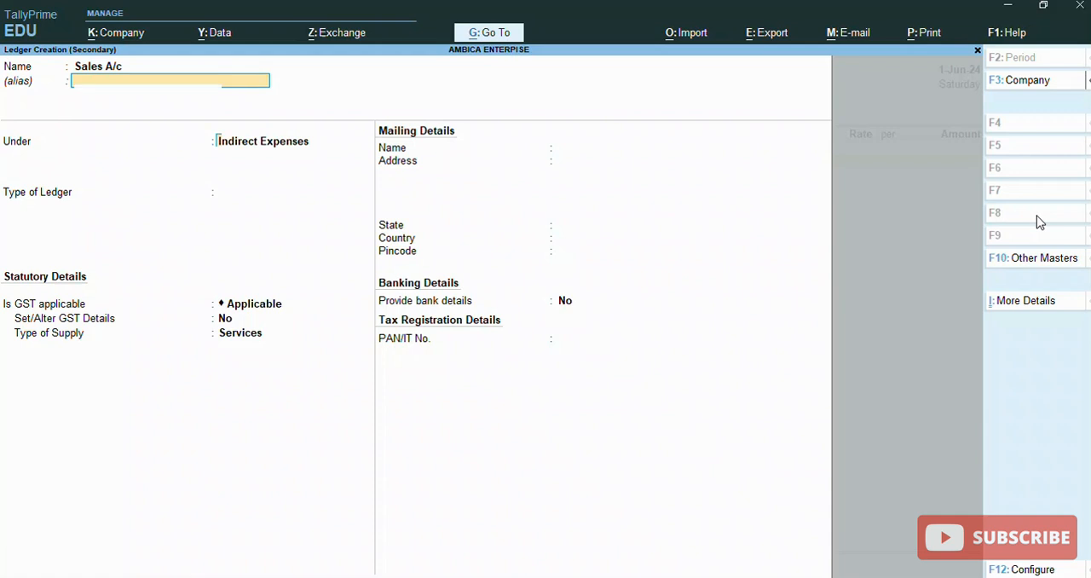
type("Sal")
key("Return")
key("Return")
key("Return")
key("Return")
key("Up")
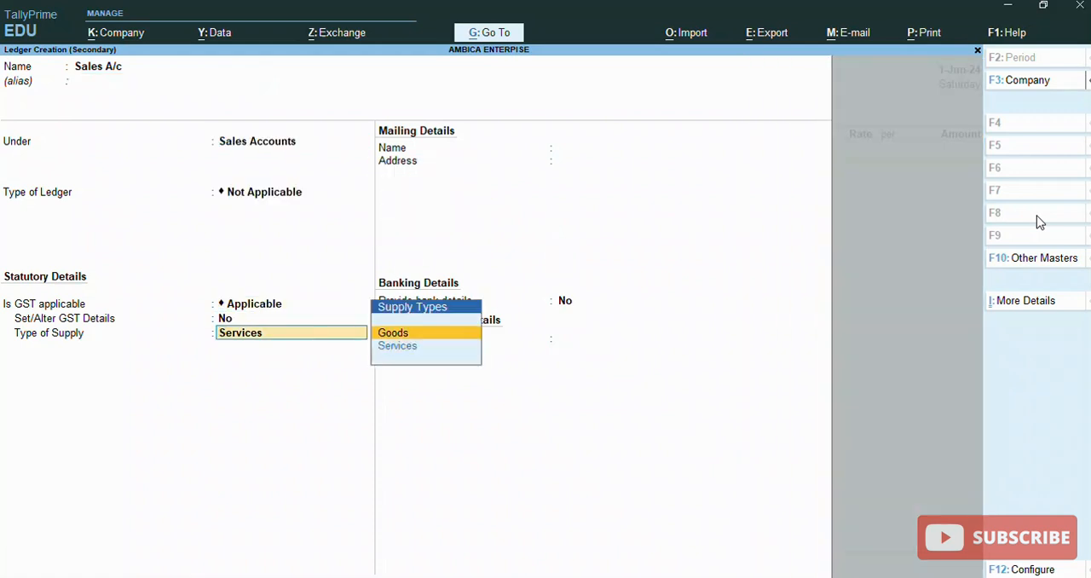
key("Return")
Enter an amount of 50,000 for the Sales A/c line
key("Return")
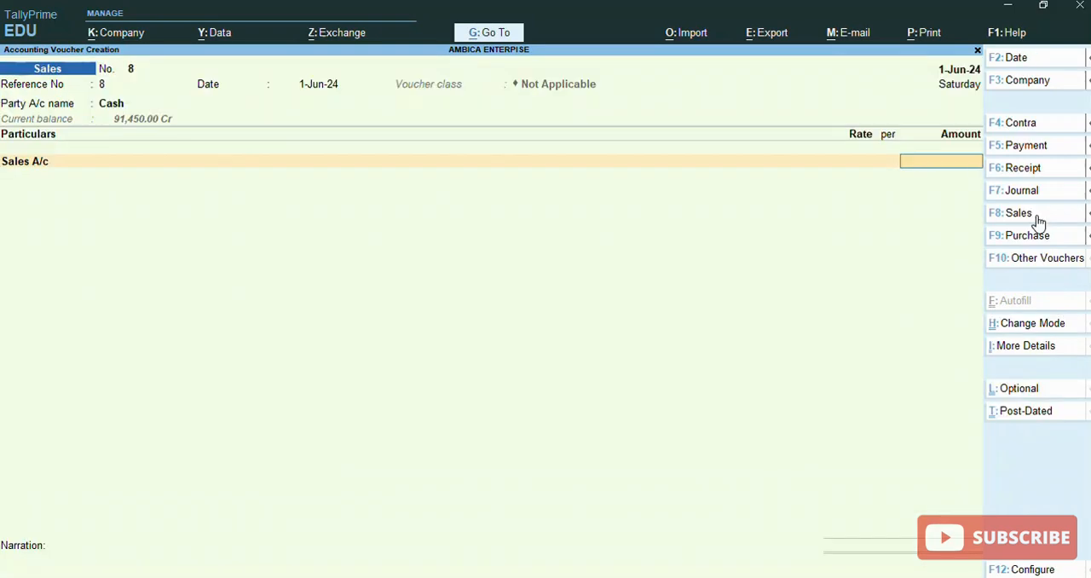
type("50000.00")
key("Return")
key("Return")
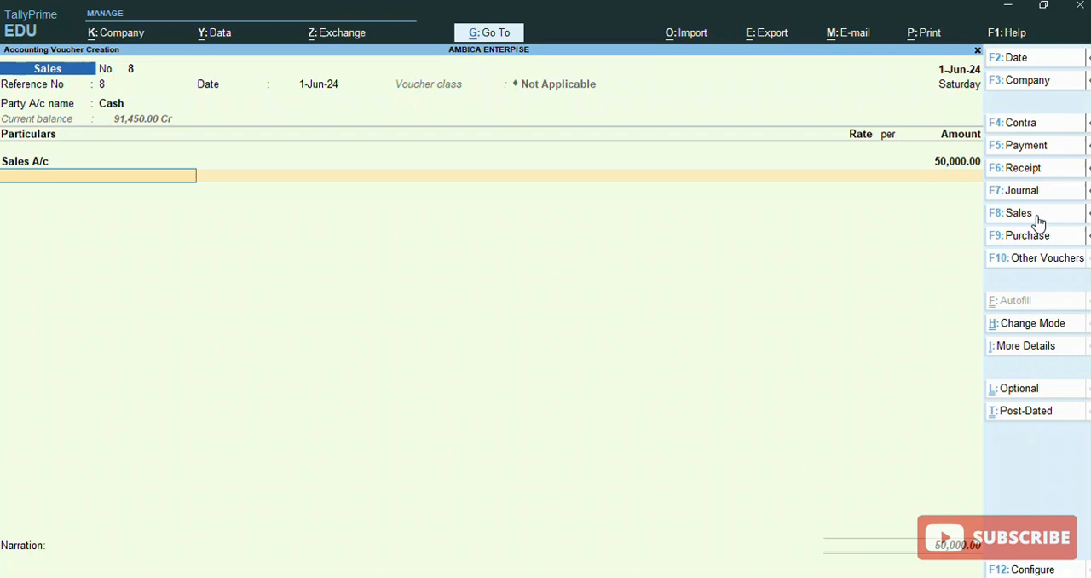
Add the Discount Allowed ledger below the sales line at a rate of -10% and accept the calculated amount
type("Di")
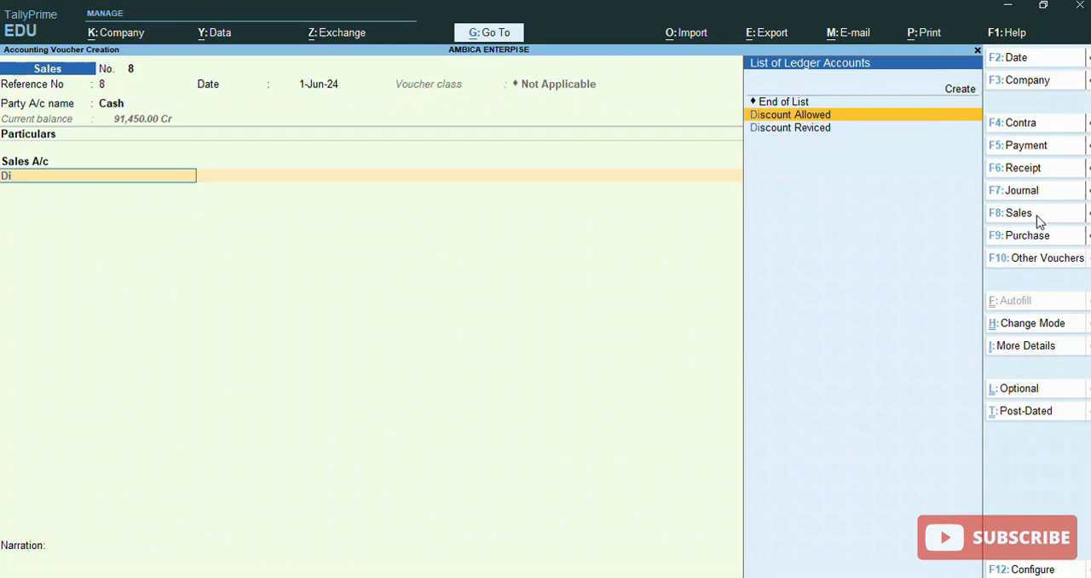
key("Return")
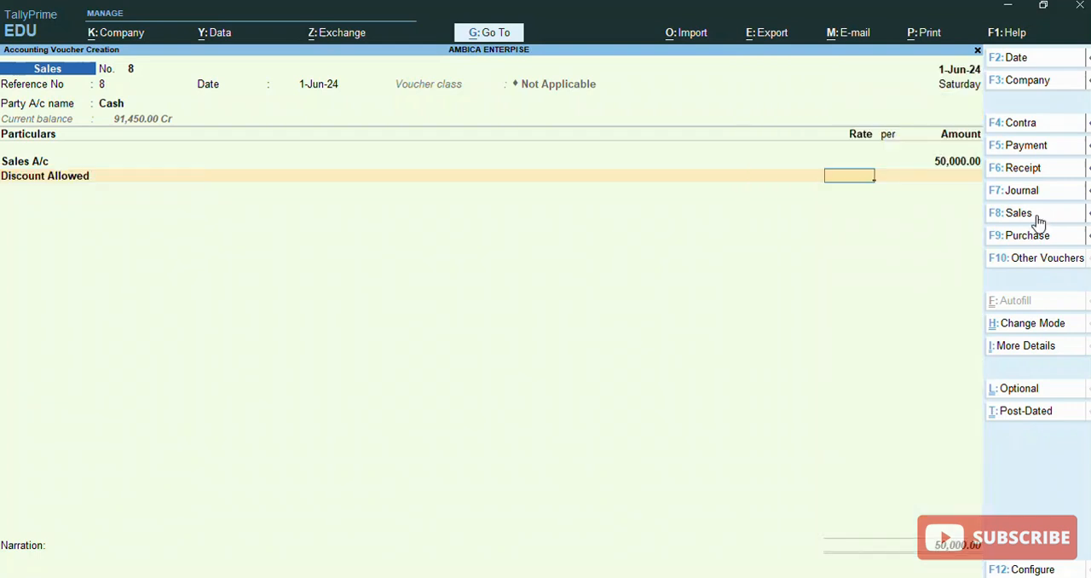
type("10")
key("Return")
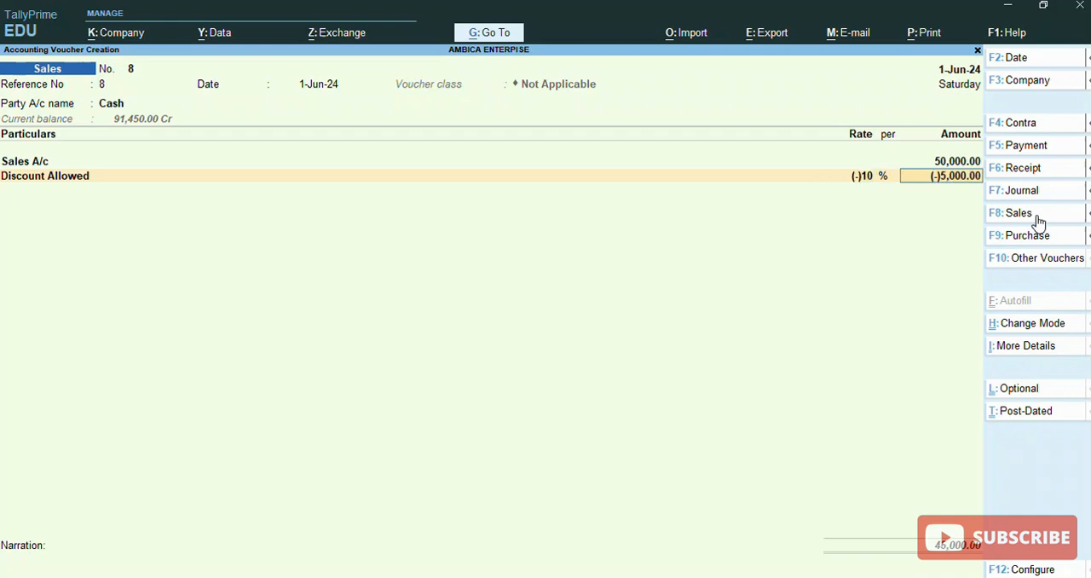
key("Return")
key("Return")
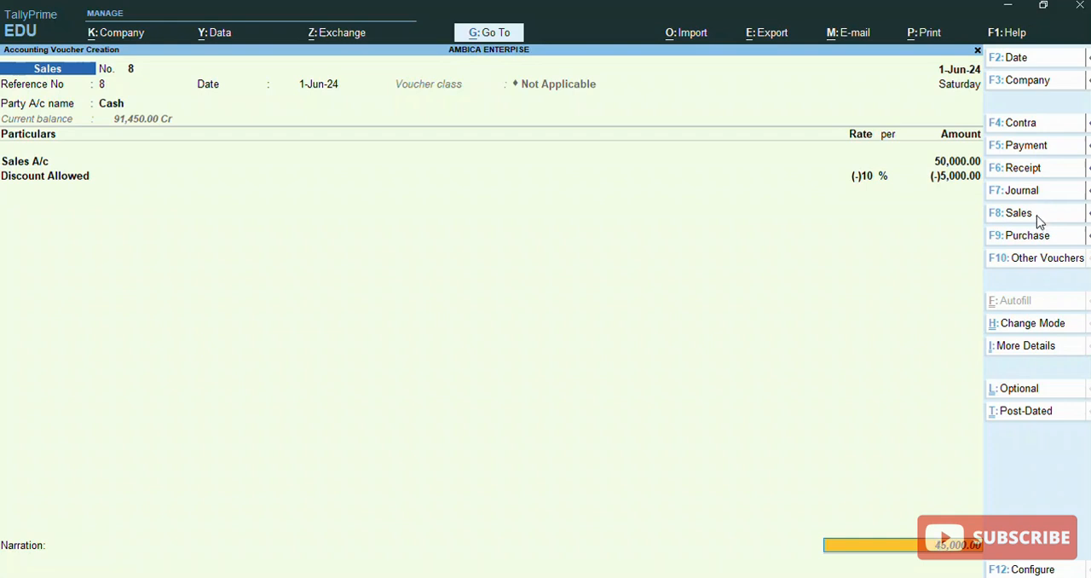
End the list of particulars, leave the narration blank and save the sales voucher
key("Return")
key("Return")
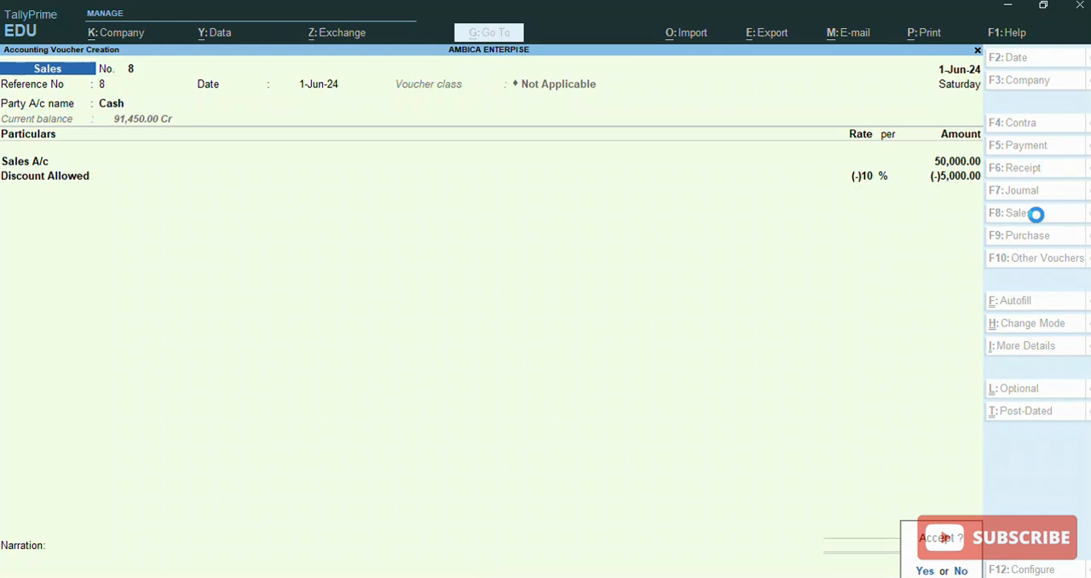
key("Return")
Reopen the saved sales voucher and display its invoice in an enlarged print preview
key("Page_Up")
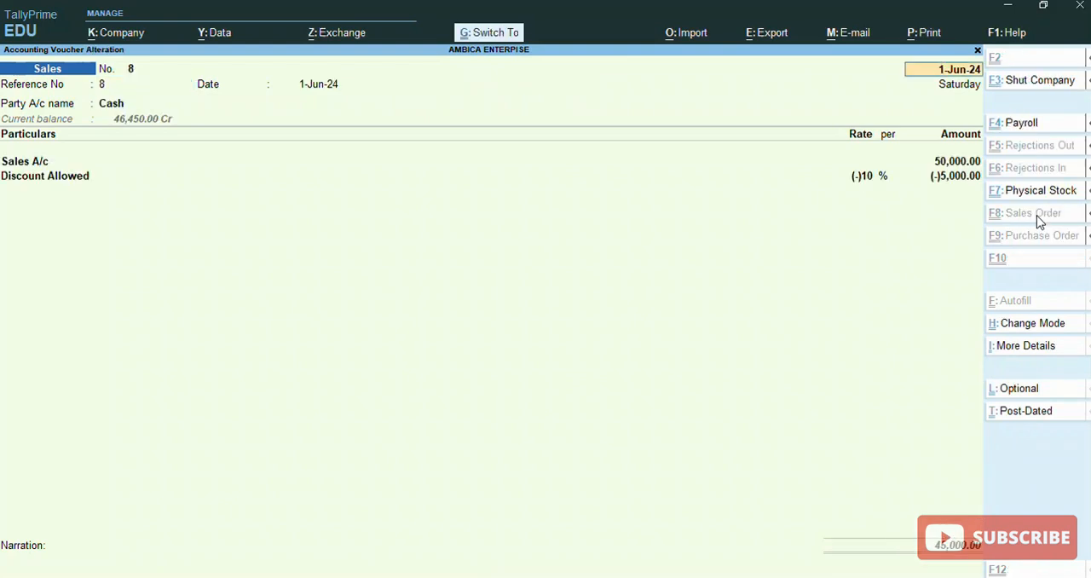
key("ctrl+p")
key("i")
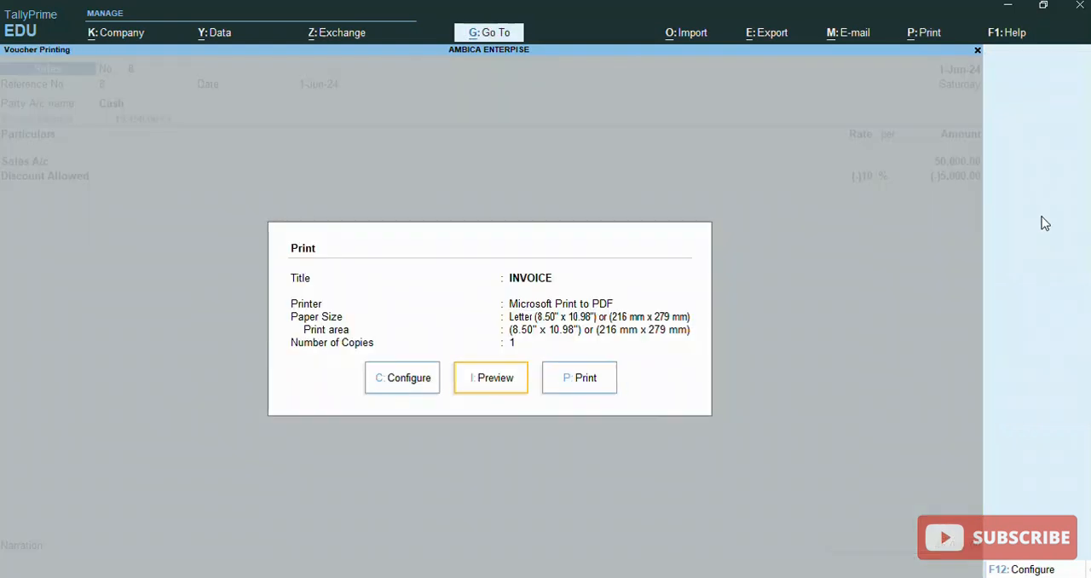
mouse_move(431, 302)
left_mouse_down()
mouse_move(477, 417)
mouse_move(536, 414)
left_mouse_up()
left_click(499, 376)
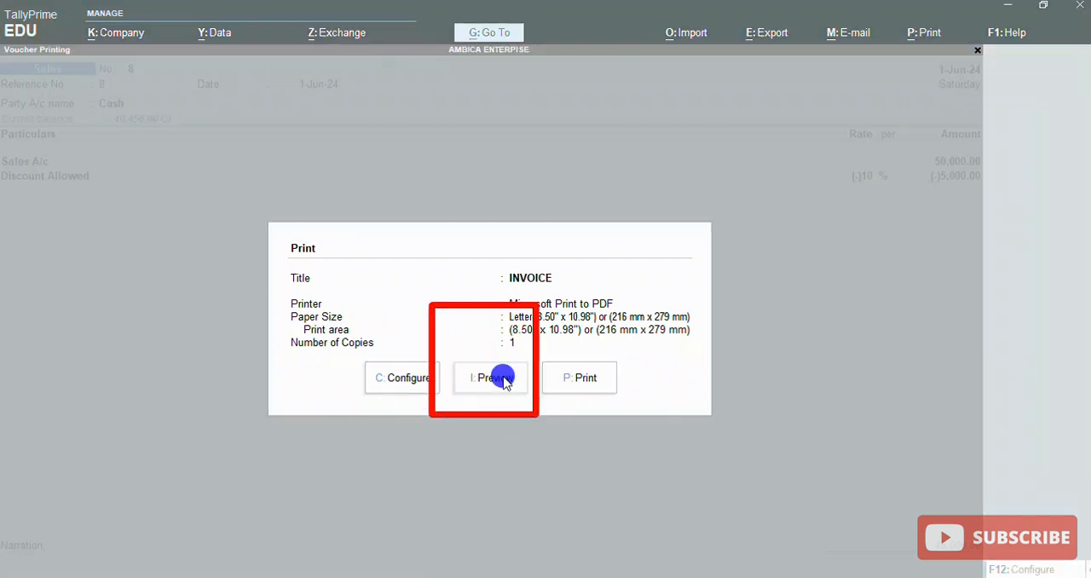
key("alt+z")
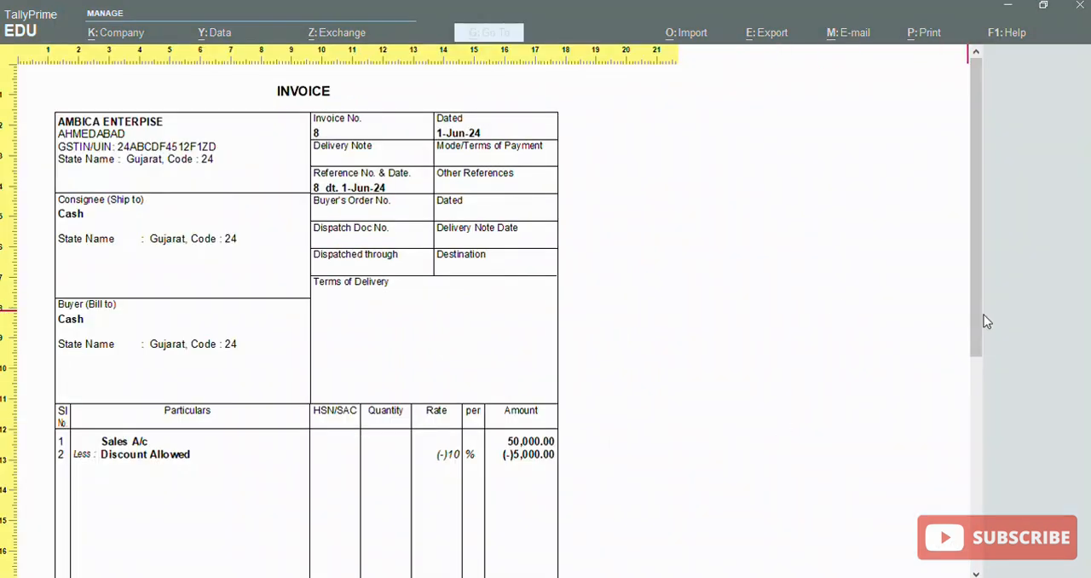
Examine the sales invoice's particulars, discount line and total, and close the preview and print dialog
left_click_drag(978, 314, 981, 415)
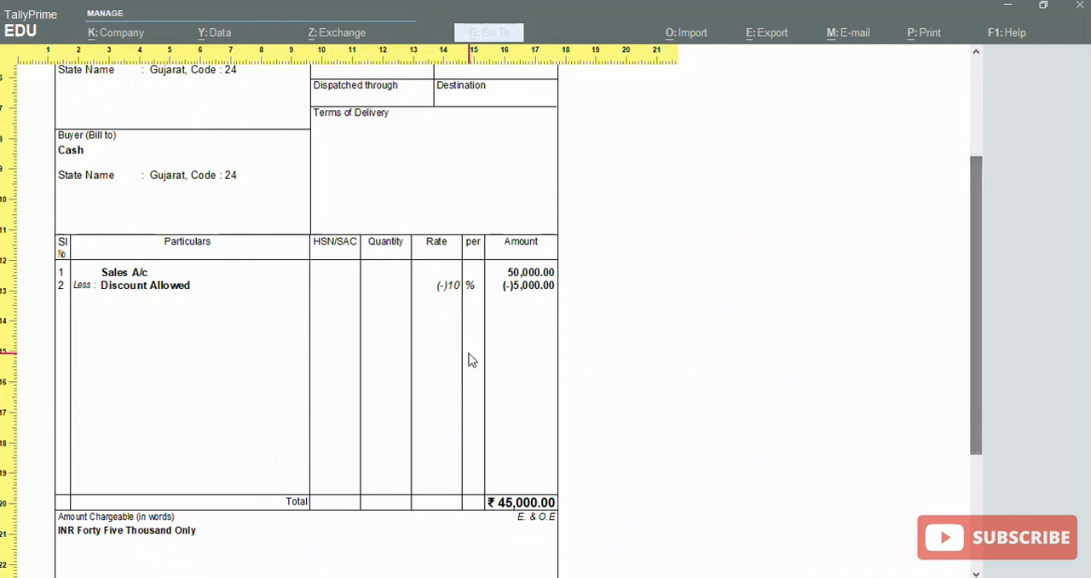
mouse_move(1076, 445)
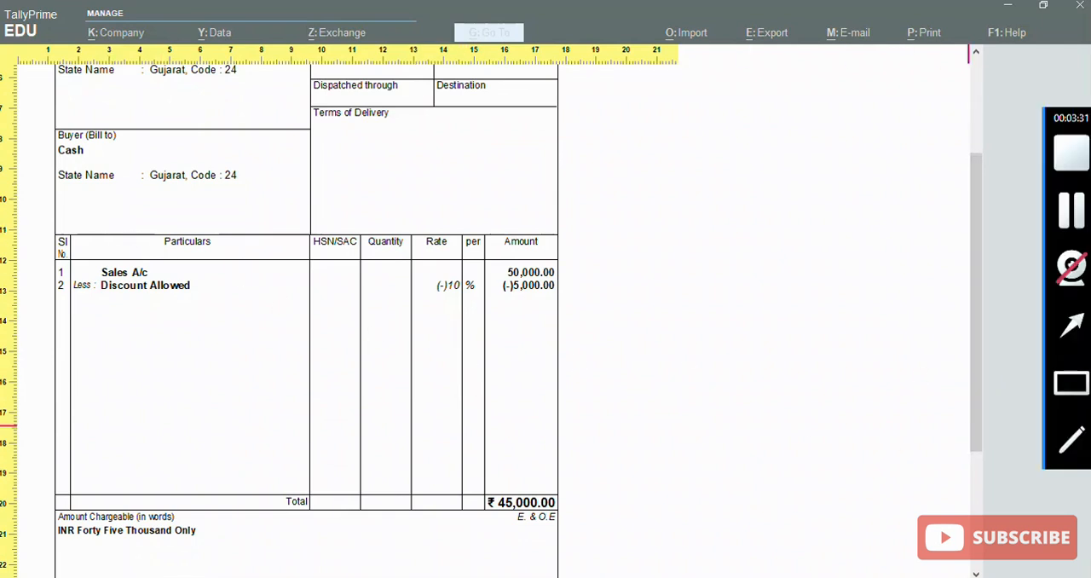
left_click(1077, 388)
mouse_move(65, 241)
left_mouse_down()
mouse_move(86, 287)
mouse_move(512, 410)
mouse_move(614, 394)
left_mouse_up()
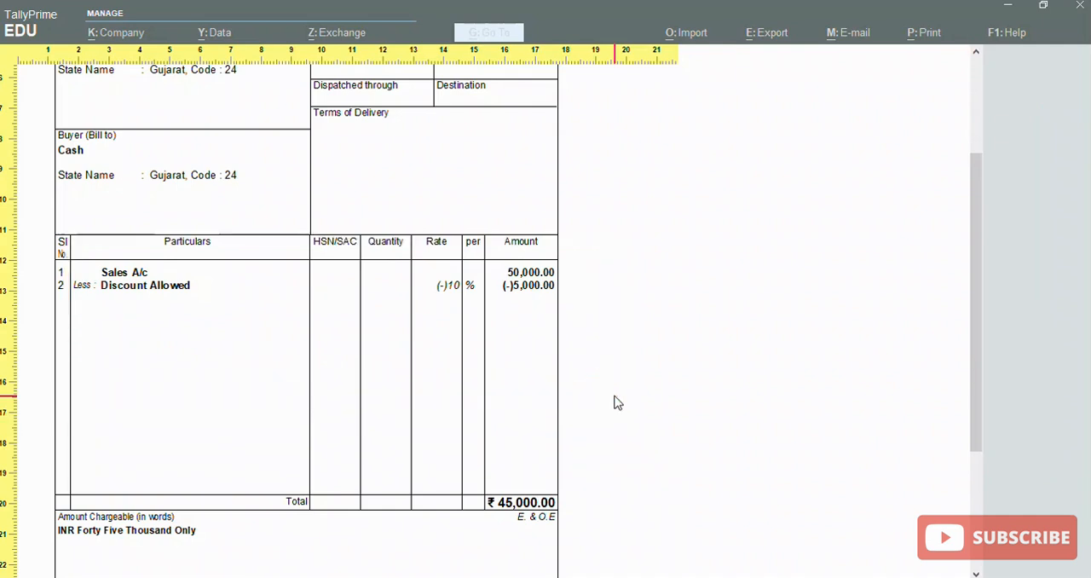
left_click(748, 394)
key("Escape")
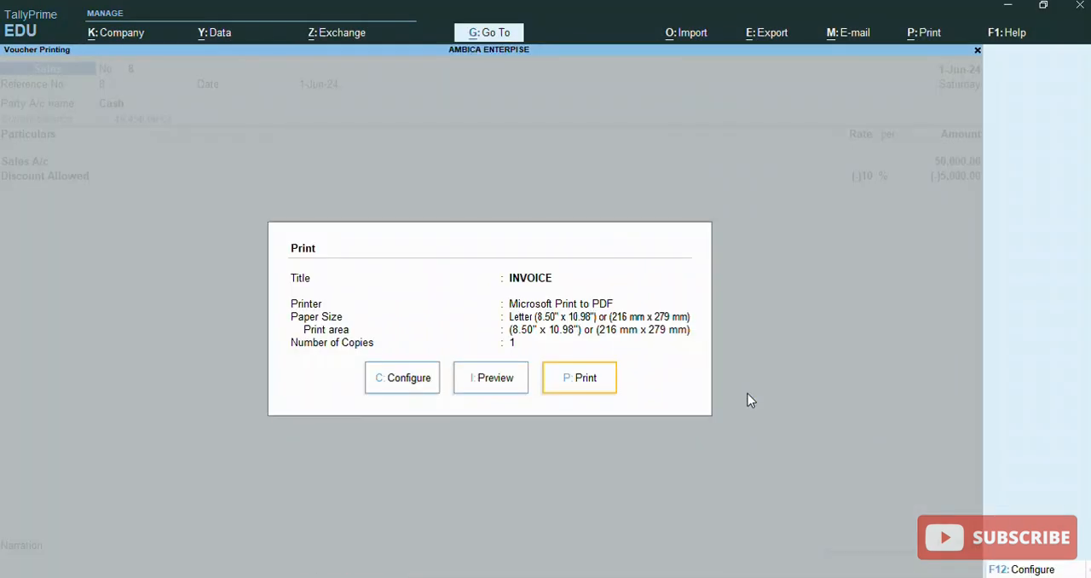
key("Escape")
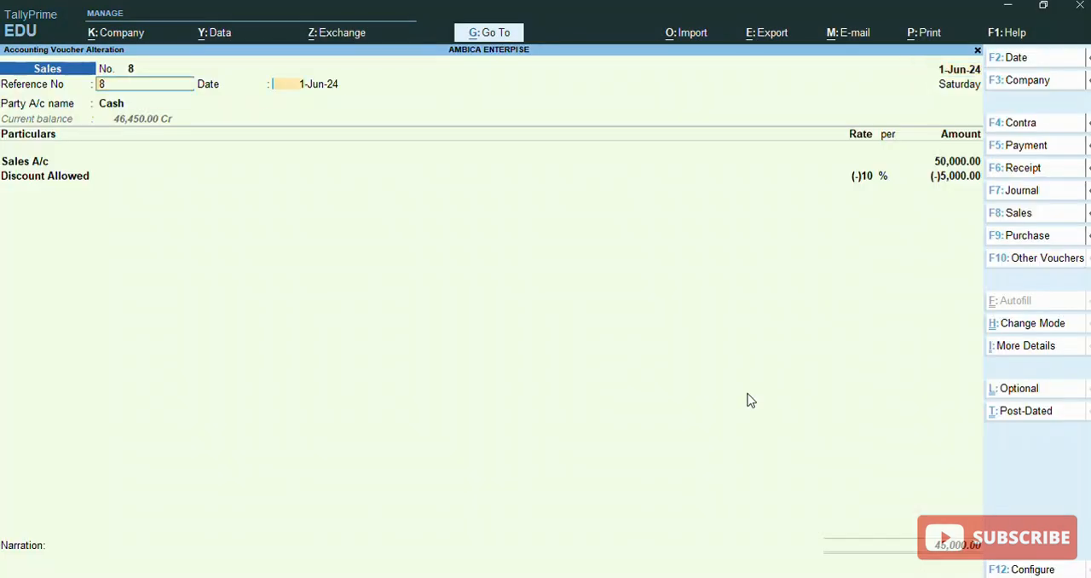
Accept the existing header, party details and particulars of sales voucher 8 and save it again
key("Return")
key("Return")
key("Return")
key("Return")
key("Return")
key("Return")
key("Return")
key("Return")
key("Return")
key("Return")
key("Return")
key("Return")
key("Return")
key("Return")
key("Return")
key("Return")
key("Return")
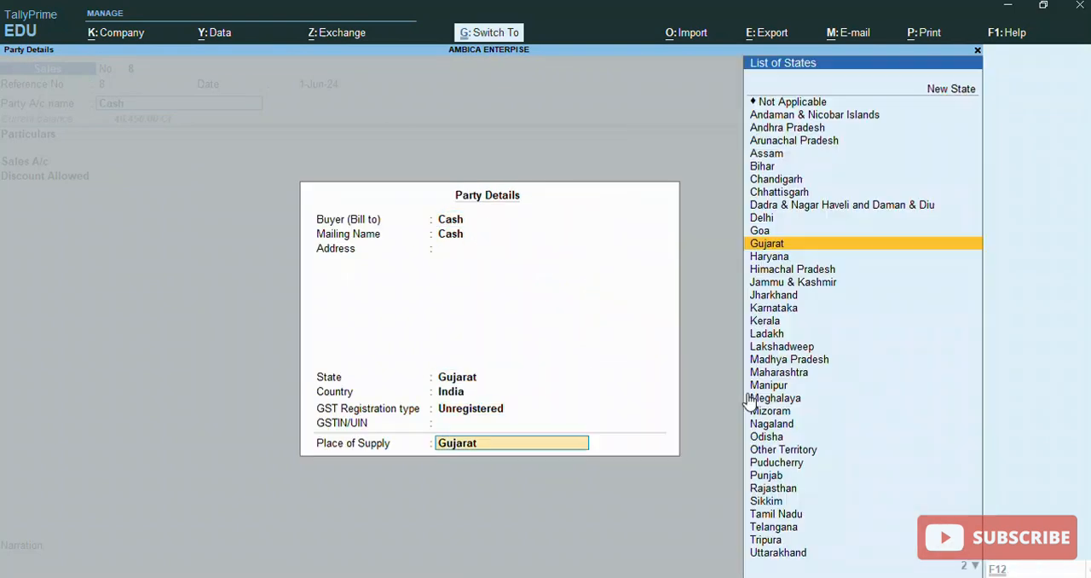
key("Return")
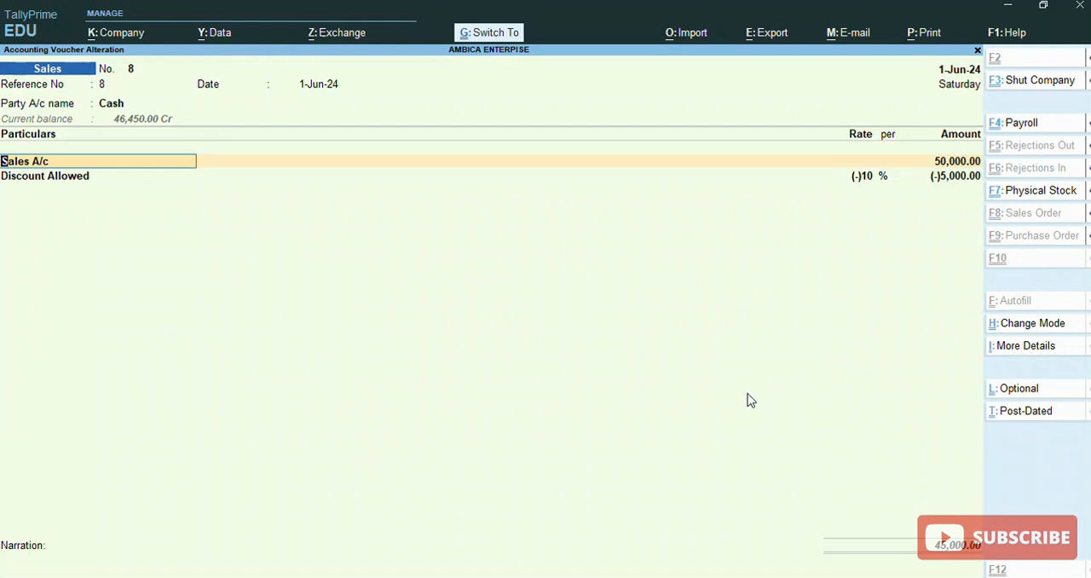
key("ctrl+a")
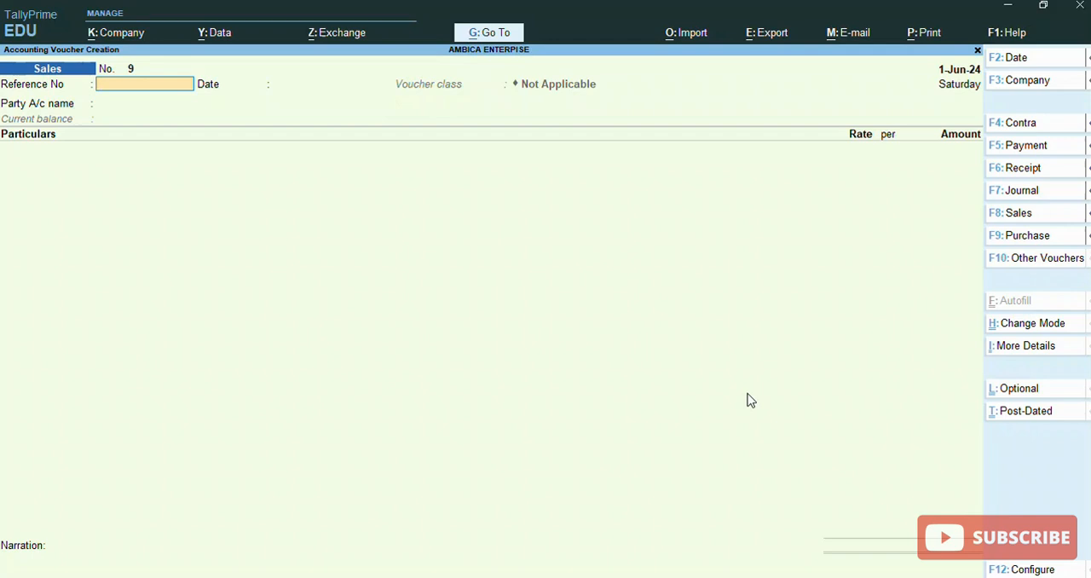
Fill in the new sales voucher's header with reference number 9, the default date and AKSHA TRADING as the party account
type("9")
key("Return")
key("Return")
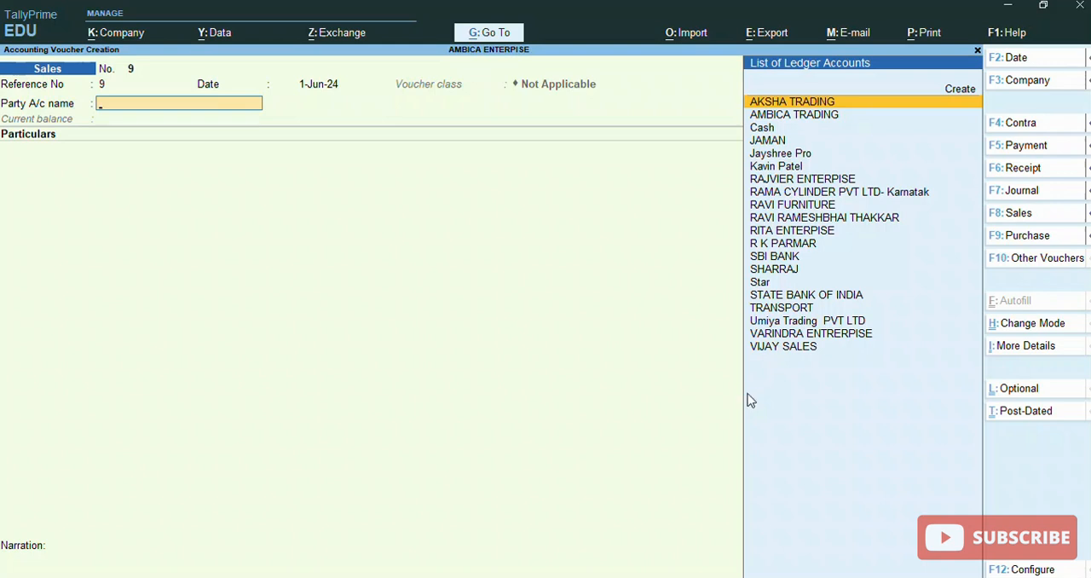
key("Return")
key("Return")
key("Return")
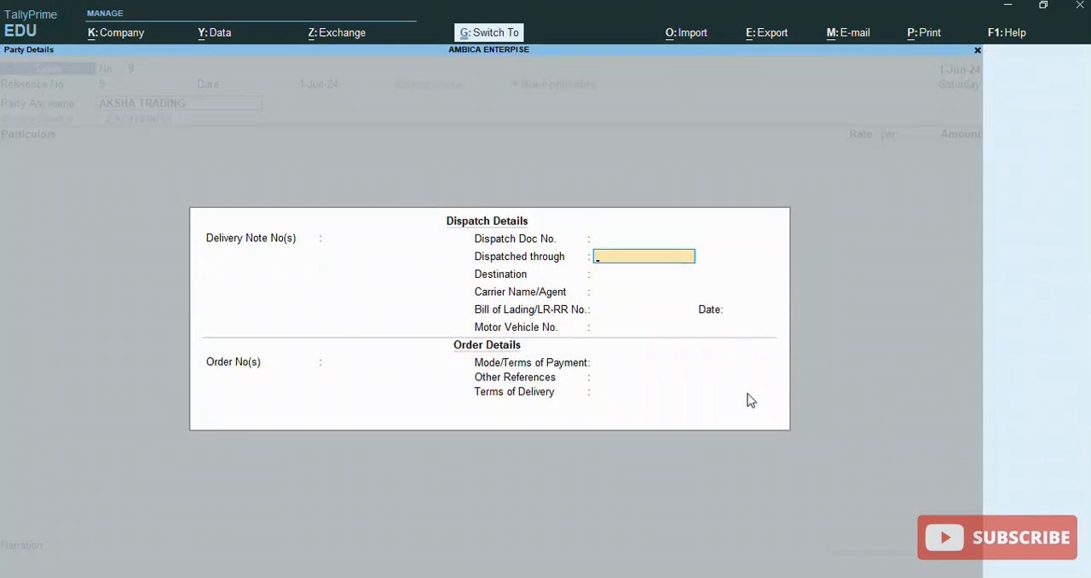
Leave the sales voucher's dispatch and order details blank and accept AKSHA TRADING's default party details
key("ctrl+a")
key("Return")
key("Return")
key("Return")
key("Return")
key("Return")
key("Return")
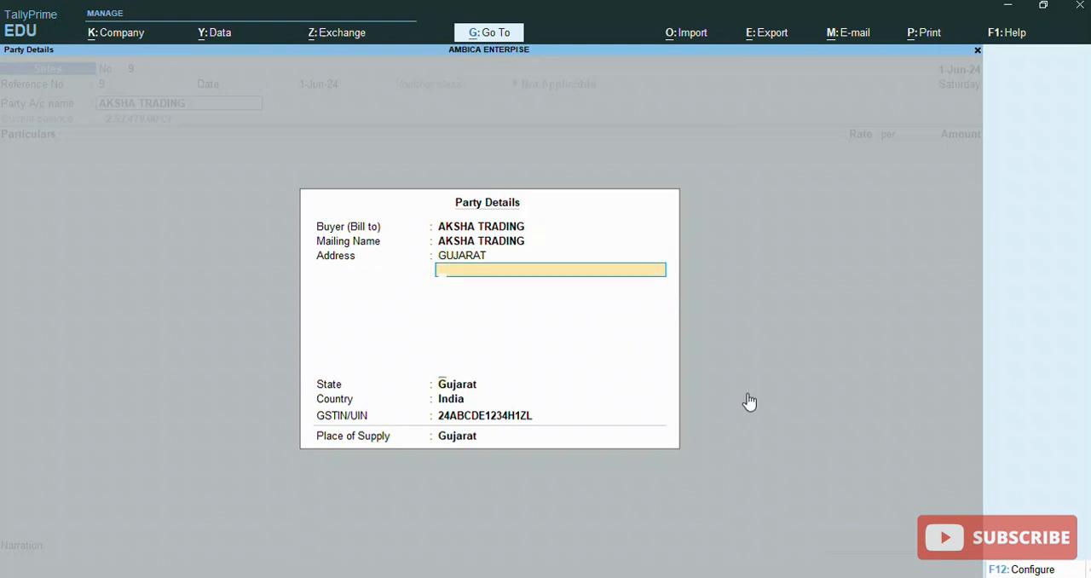
key("Return")
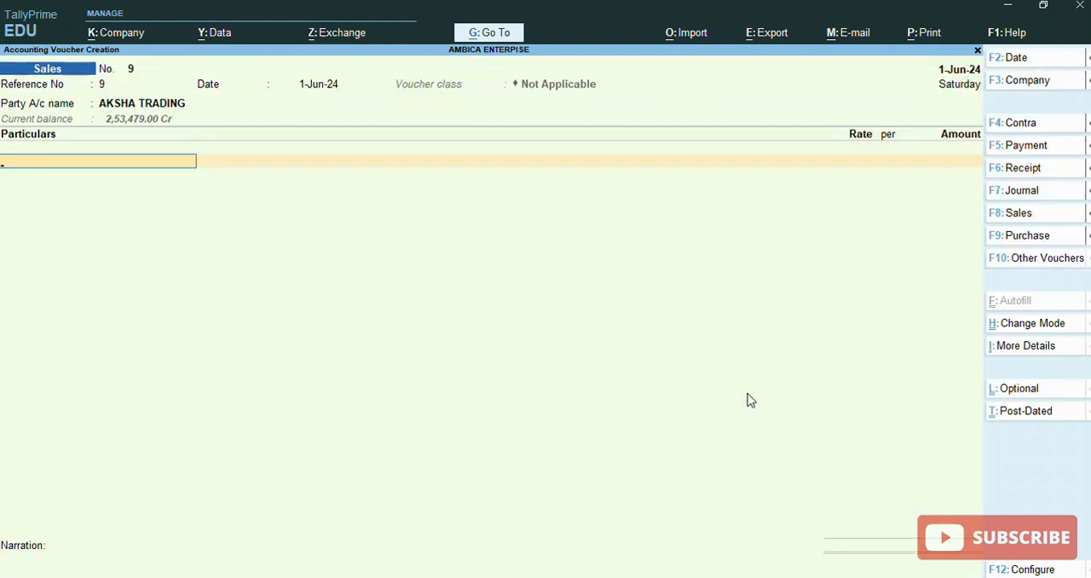
Add the SALES ledger to the voucher's particulars with an amount of 45,000
type("Sa")
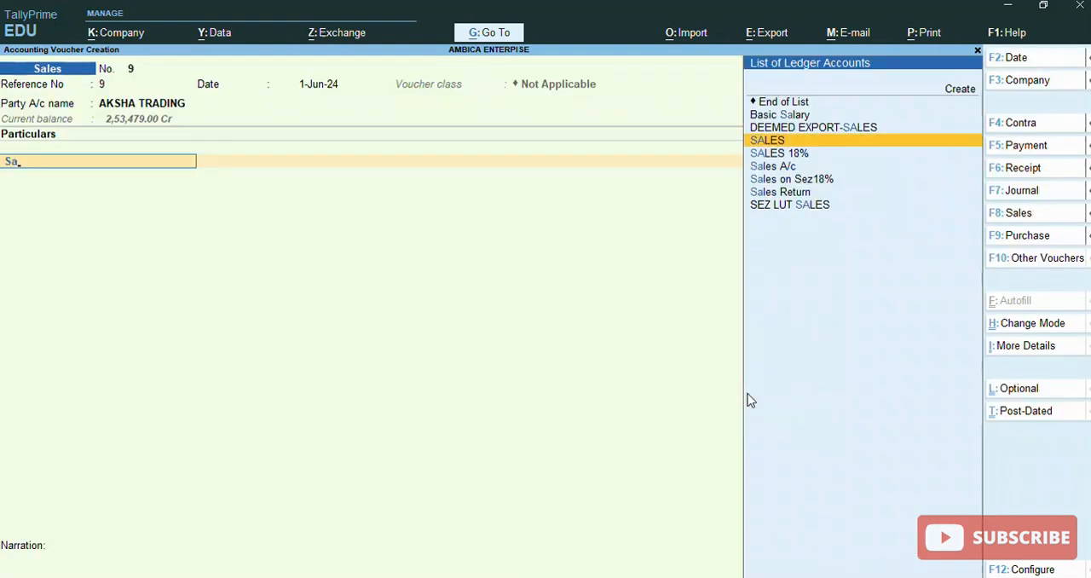
key("ctrl")
key("Return")
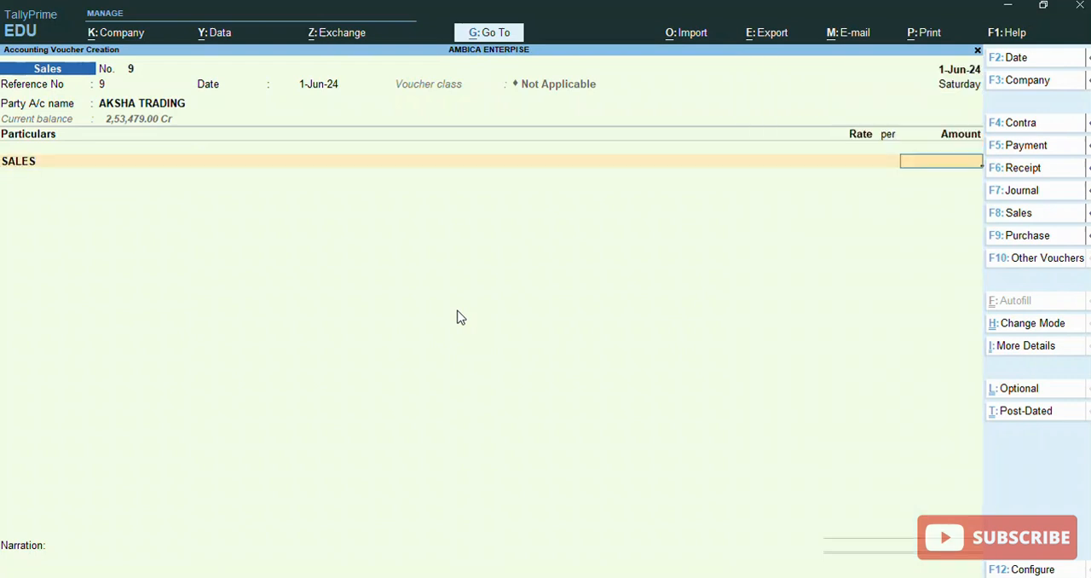
type("5")
key("BackSpace")
type("45000")
key("Return")
End the sales voucher's entries, leave its narration blank and save it
key("Return")
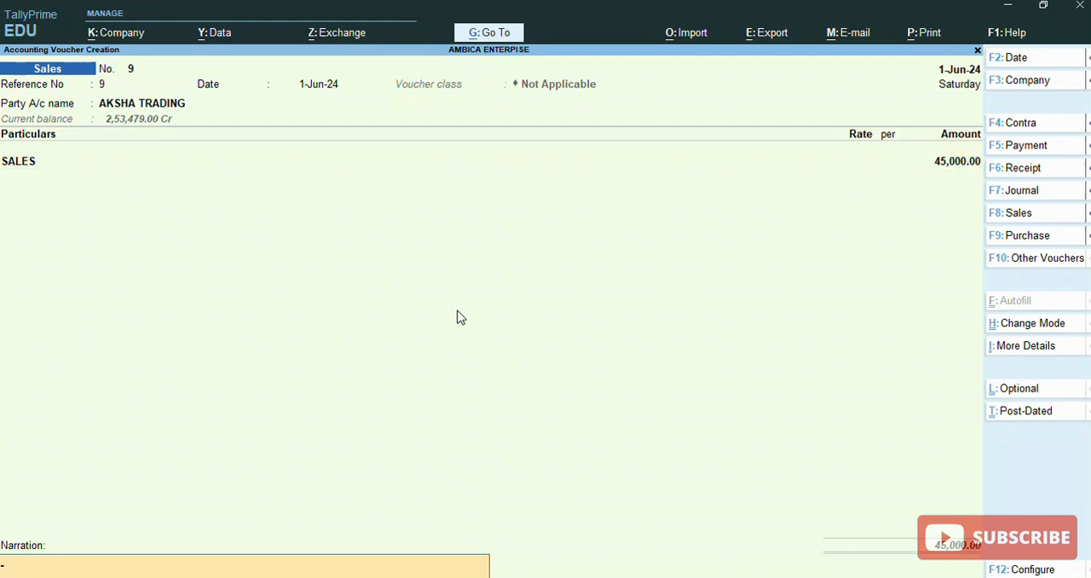
key("Return")
key("Return")
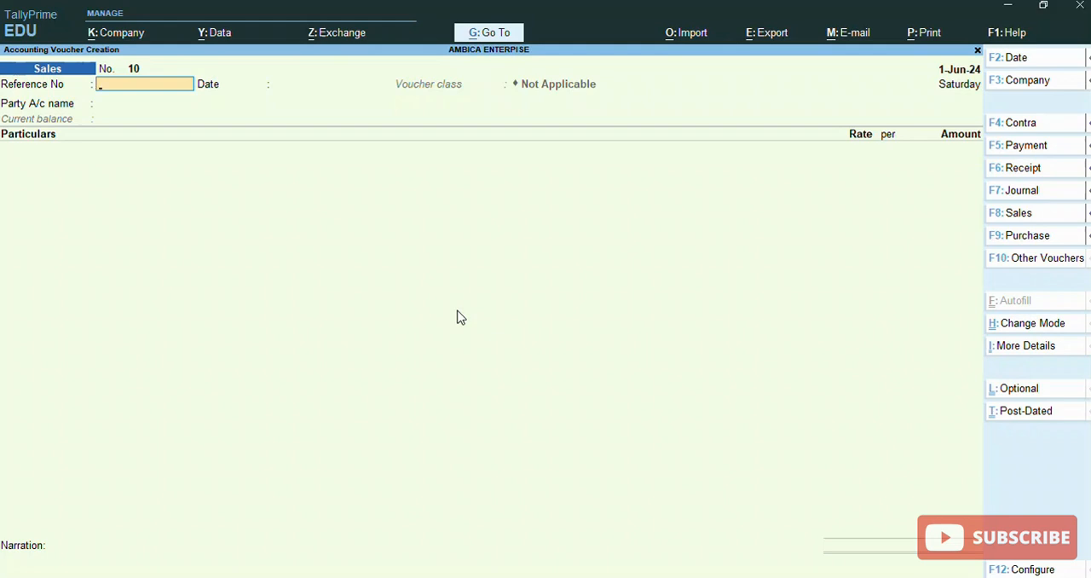
Switch to a Purchase voucher, leave the supplier invoice number and date blank, and select Cash as the party account
key("F9")
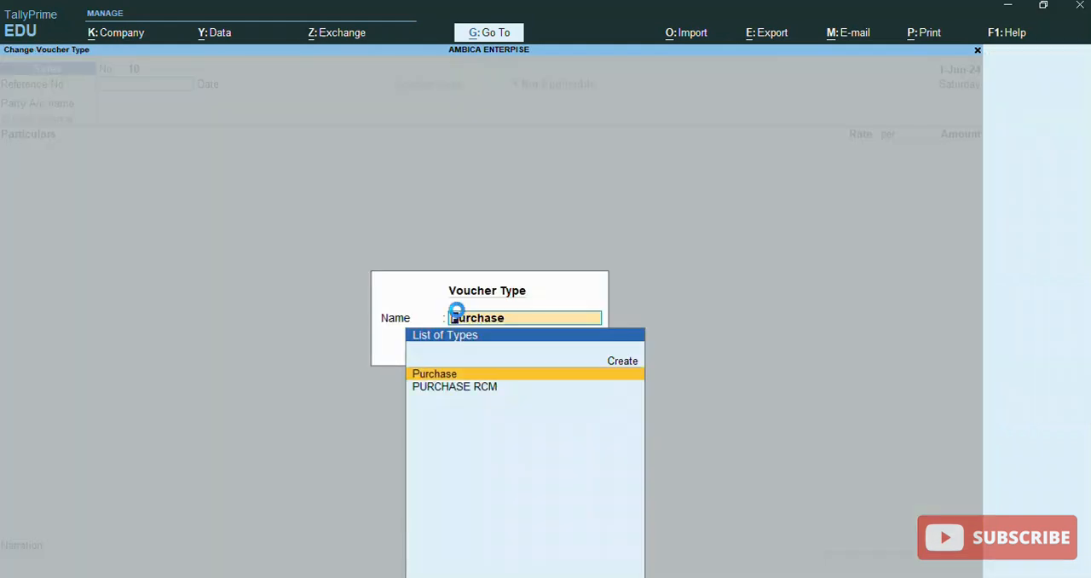
key("Return")
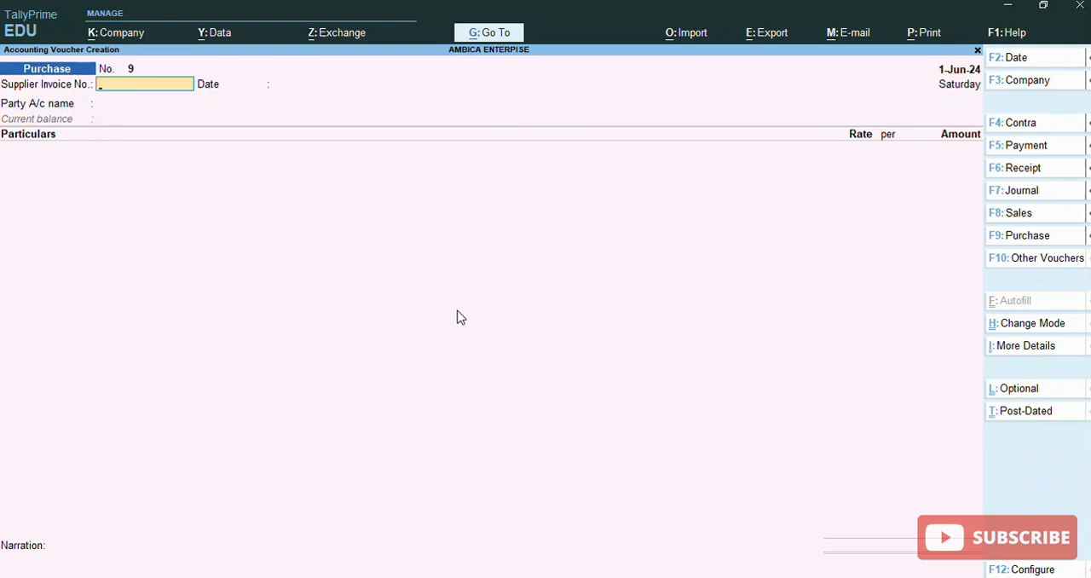
key("Return")
key("Return")
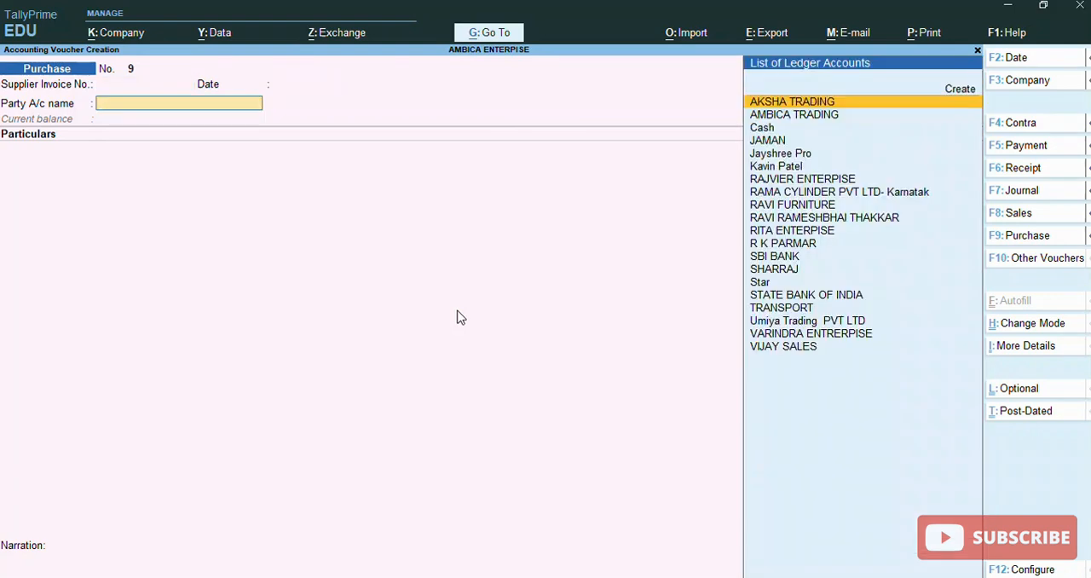
type("Ca")
key("Return")
key("Return")
Leave the purchase voucher's receipt and order details blank and accept the default Cash party details
key("Return")
key("Return")
key("Return")
key("Return")
key("Return")
key("Return")
key("Return")
key("Return")
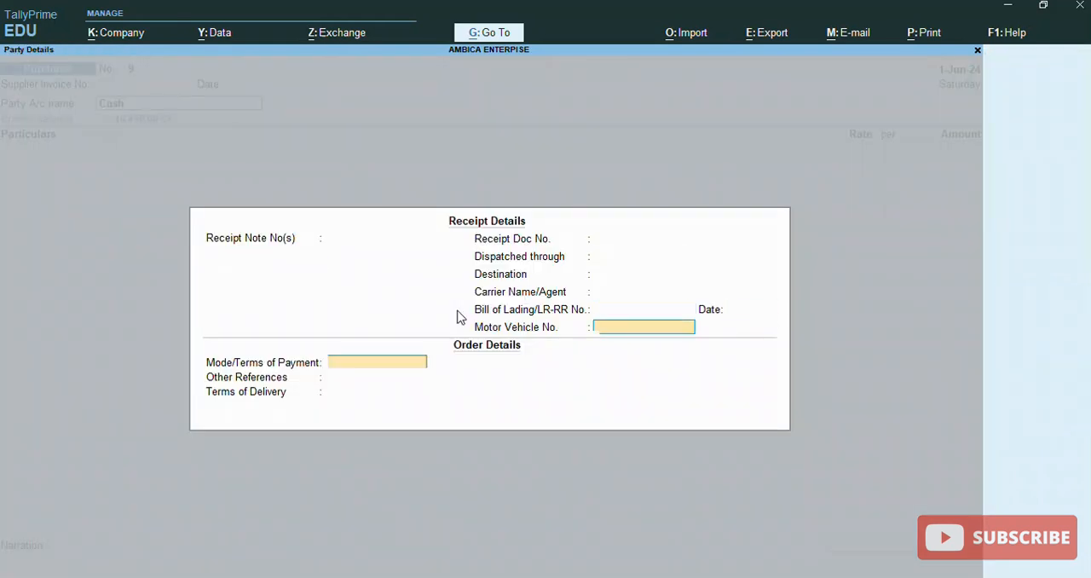
key("Return")
key("Return")
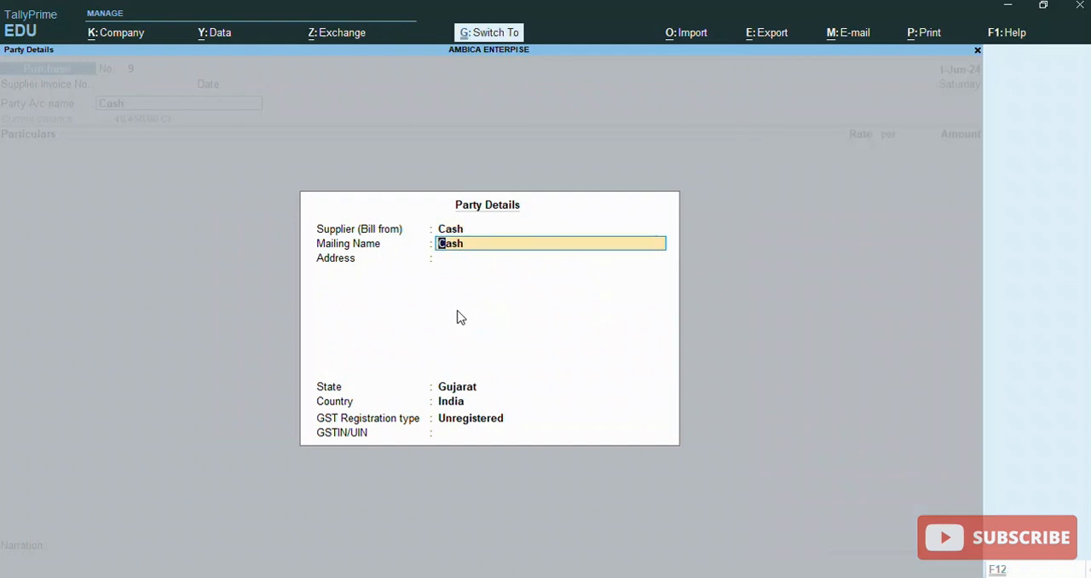
key("ctrl+a")
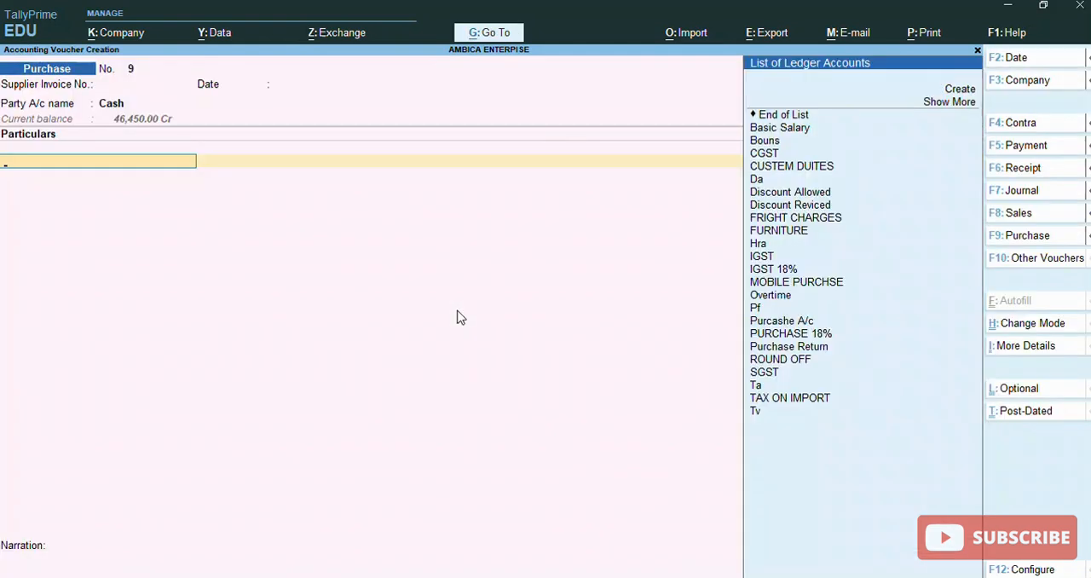
Add the Purcashe A/c ledger with an amount of 45,000 and save the purchase voucher with a blank narration
type("Pu")
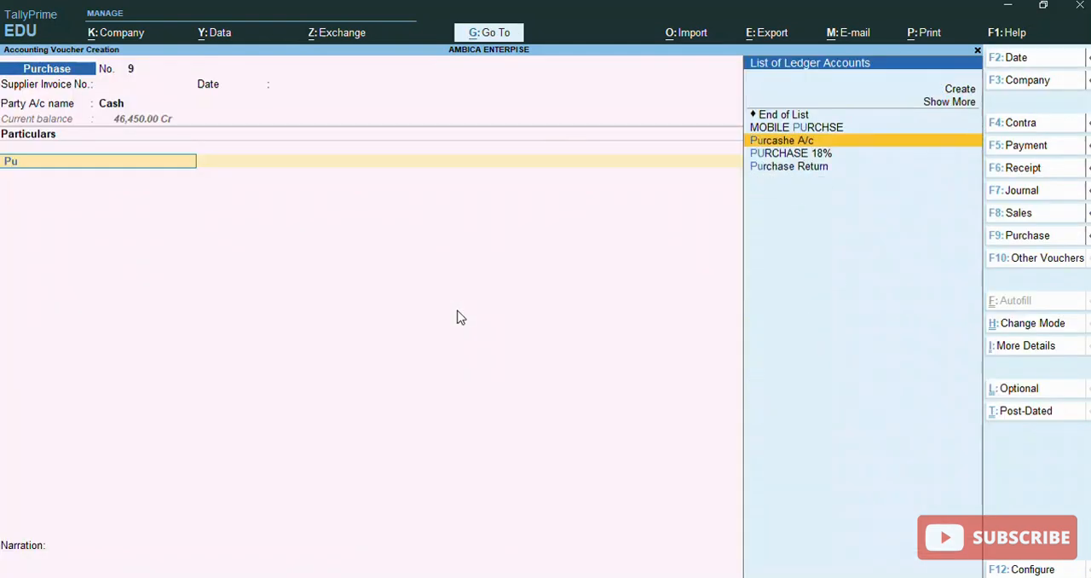
key("Return")
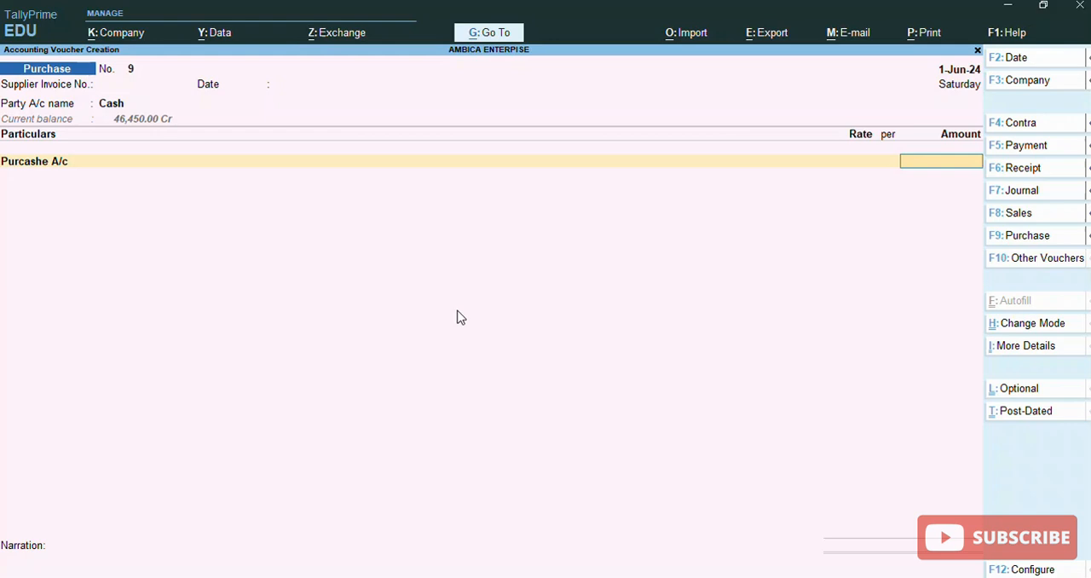
type("45000")
key("Return")
key("Return")
key("Return")
key("Return")
key("Return")
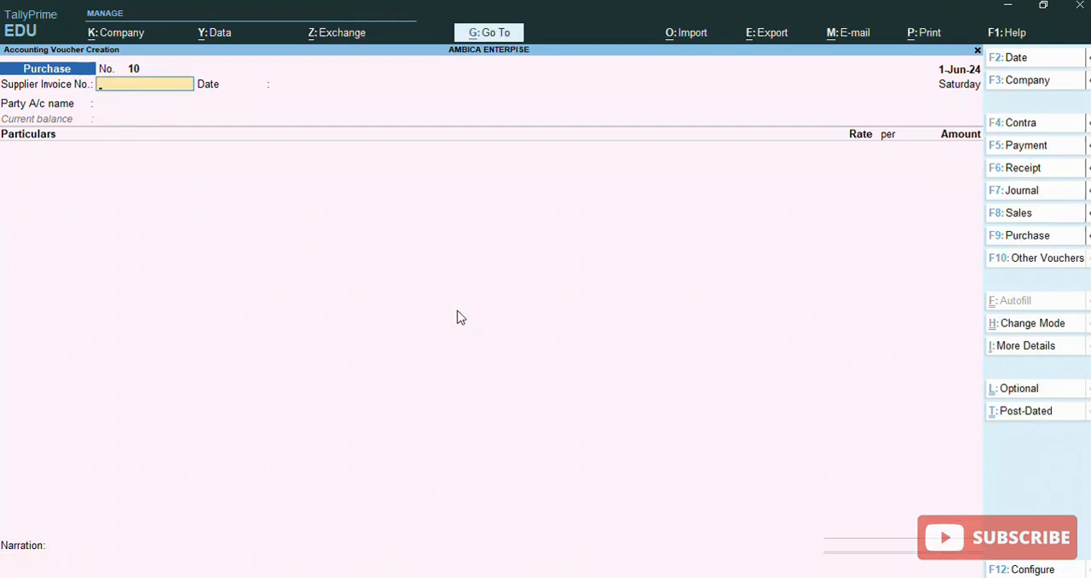